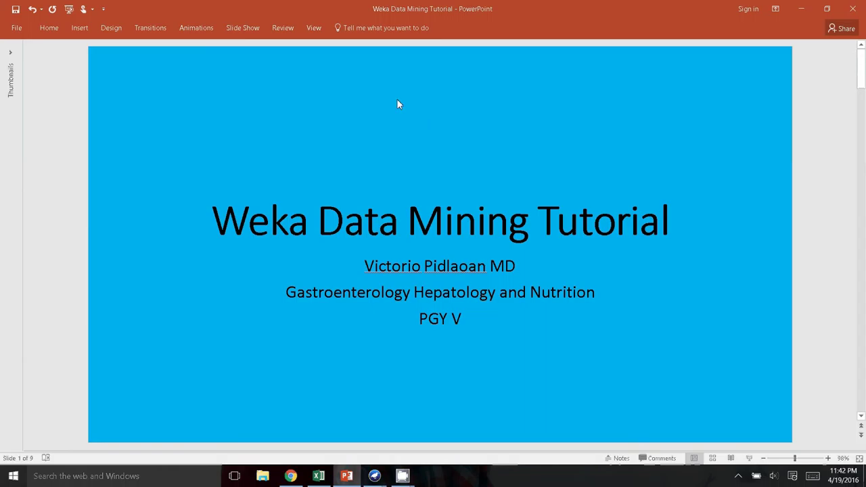
- Advance from the title slide to slide 3, 'Lets get started', with the TCGA and Weka links
{"action": "scroll", "coordinate": [398, 104], "scroll_direction": "down", "scroll_amount": 1}
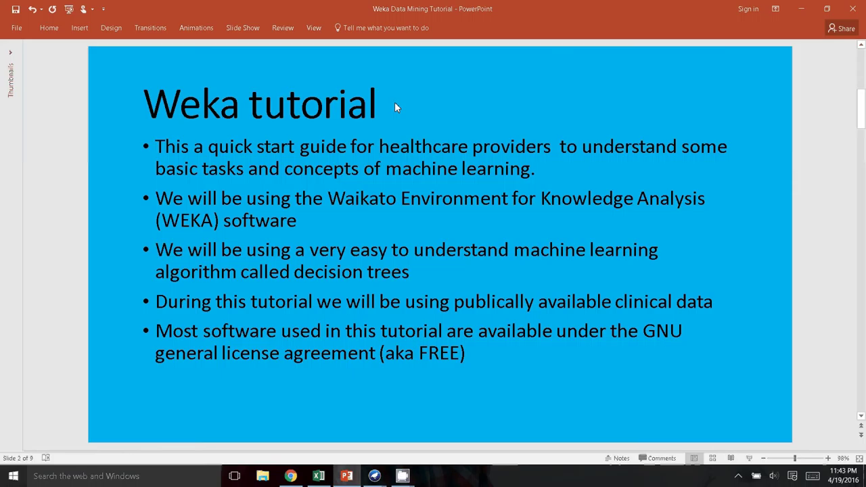
{"action": "scroll", "coordinate": [397, 108], "scroll_direction": "down", "scroll_amount": 1}
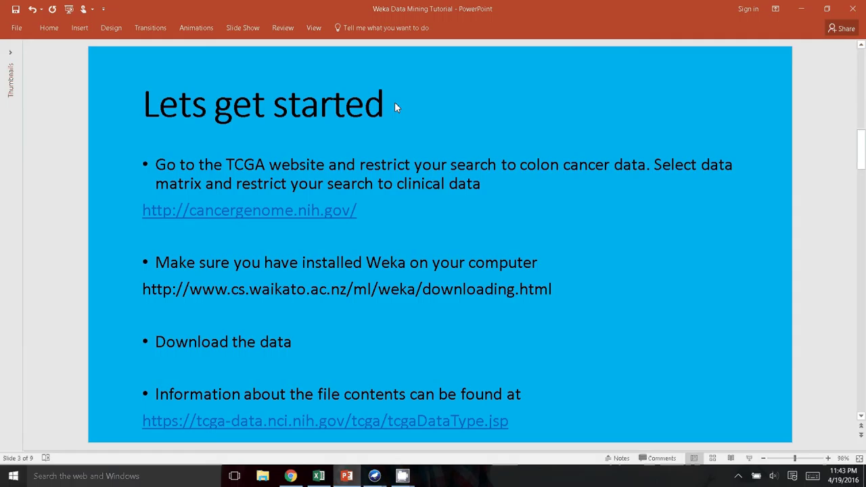
{"action": "left_click", "coordinate": [292, 476]}
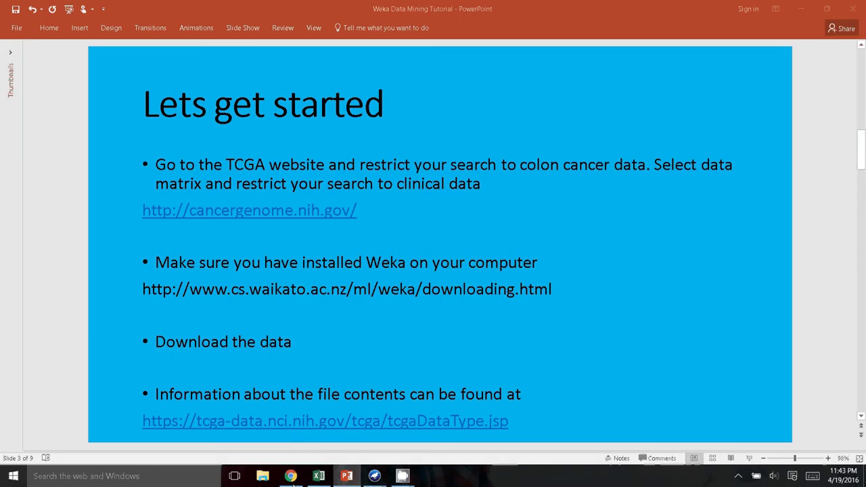
- Launch the TCGA Data Portal and open its Download Data > Data Matrix page
{"action": "left_click", "coordinate": [291, 477]}
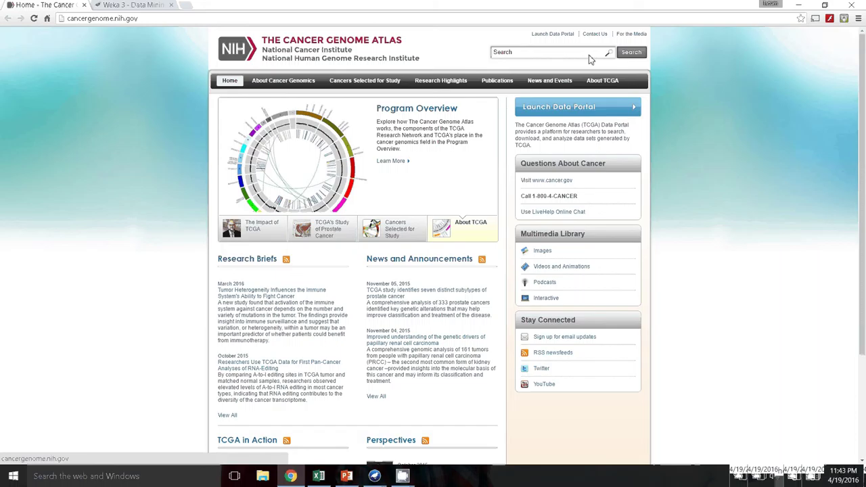
{"action": "mouse_move", "coordinate": [582, 113]}
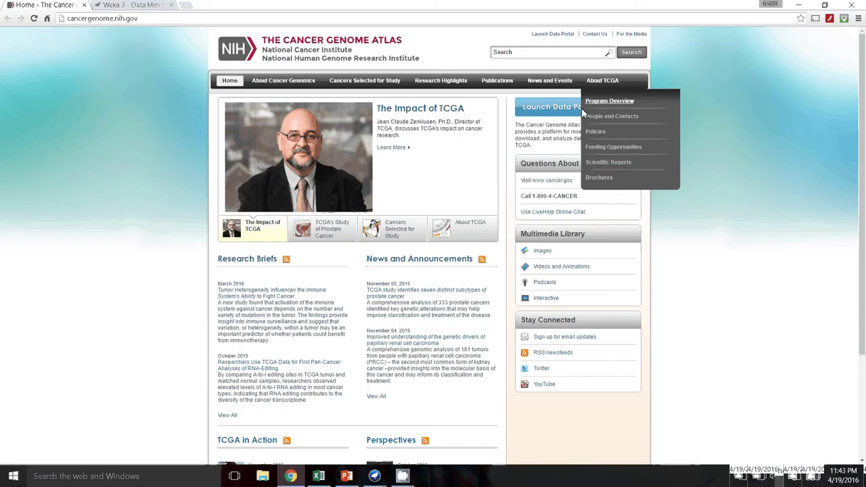
{"action": "left_click", "coordinate": [568, 111]}
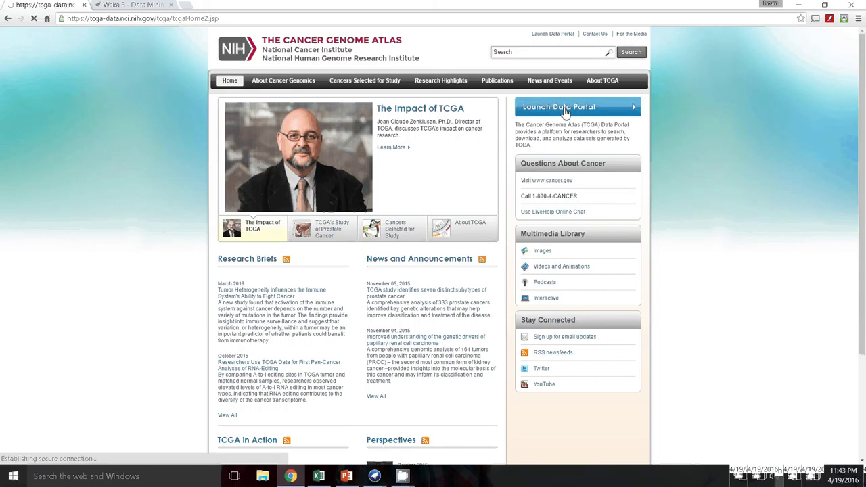
{"action": "mouse_move", "coordinate": [275, 83]}
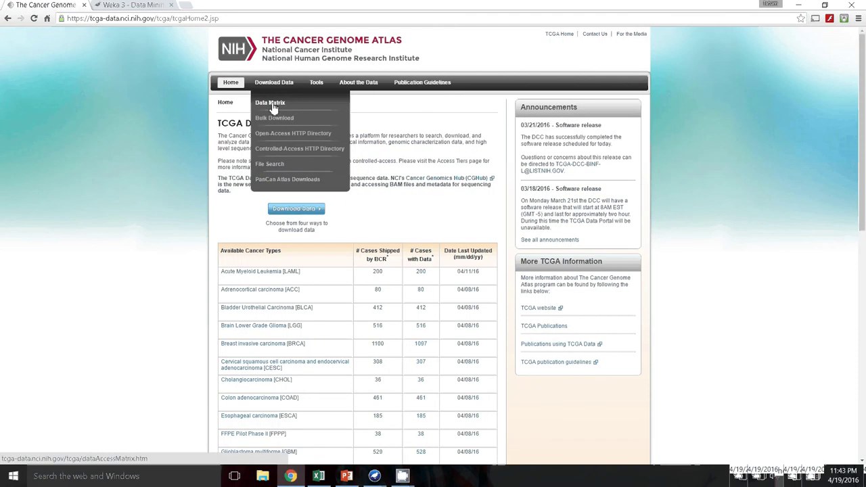
{"action": "left_click", "coordinate": [270, 103]}
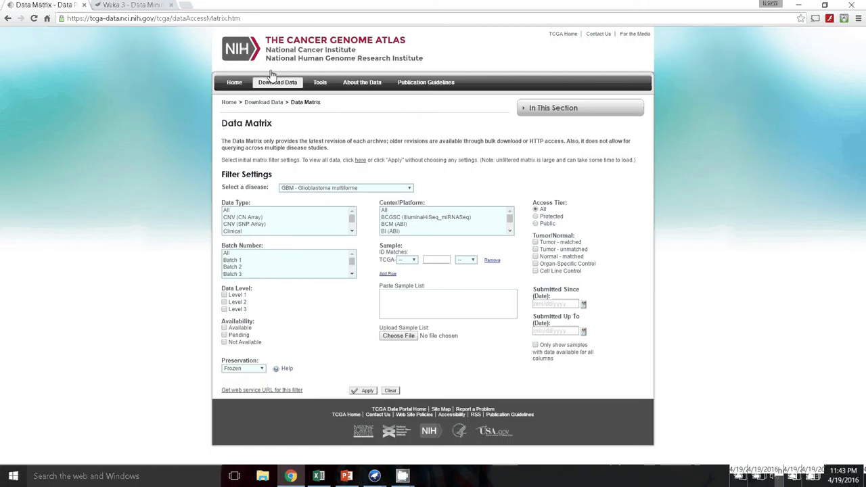
- Filter the Data Matrix to COAD - Colon adenocarcinoma with the Clinical data type and apply it
{"action": "left_click", "coordinate": [310, 190]}
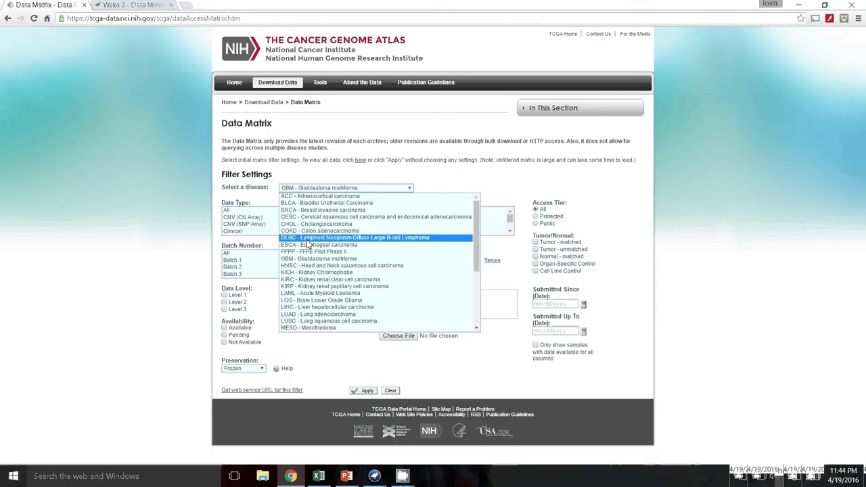
{"action": "left_click", "coordinate": [316, 231]}
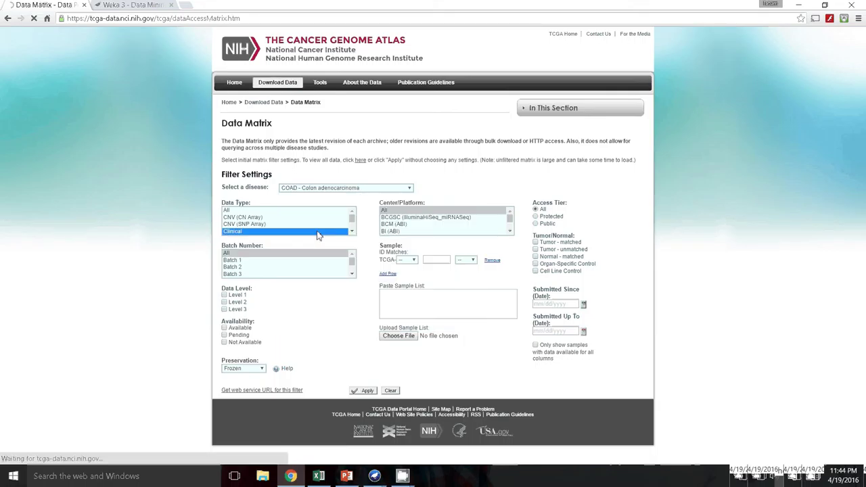
{"action": "left_click", "coordinate": [234, 231]}
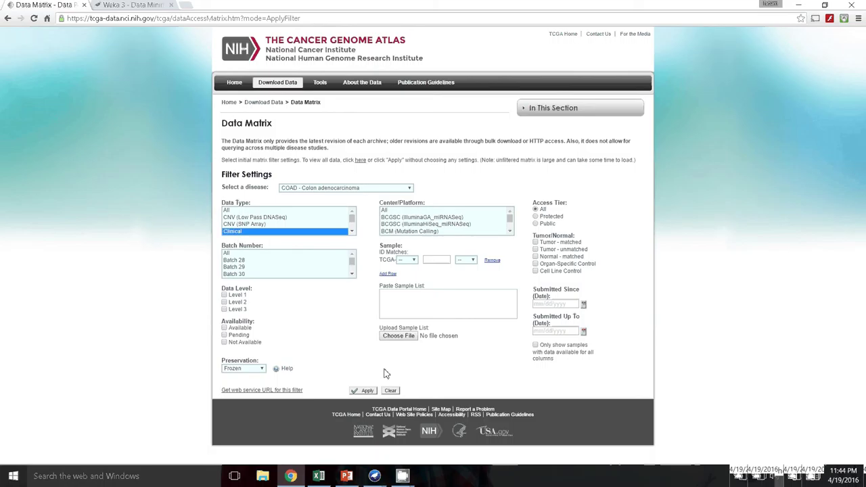
{"action": "left_click", "coordinate": [366, 390]}
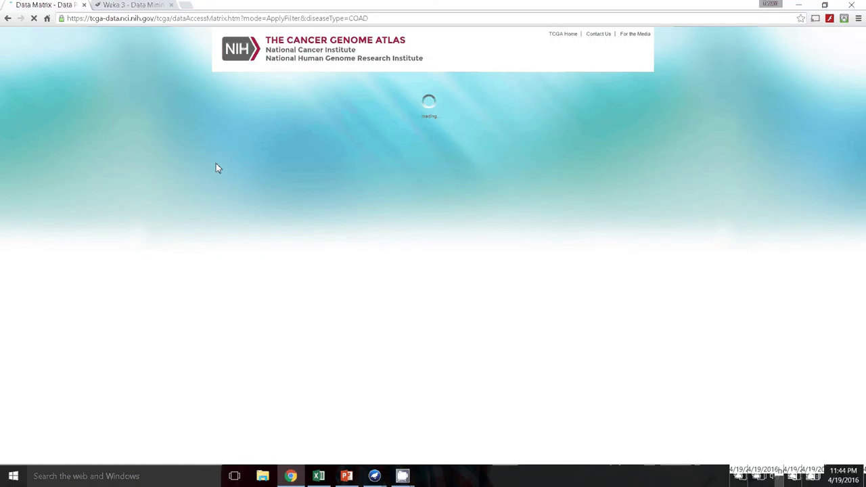
- Scroll to the top of the COAD matrix page and return to the PowerPoint slides
{"action": "scroll", "coordinate": [350, 291], "scroll_direction": "up", "scroll_amount": 5}
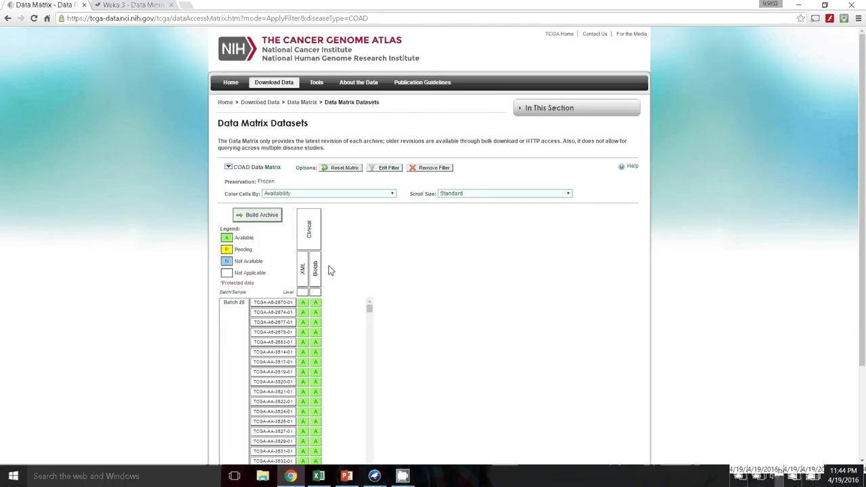
{"action": "left_click", "coordinate": [346, 477]}
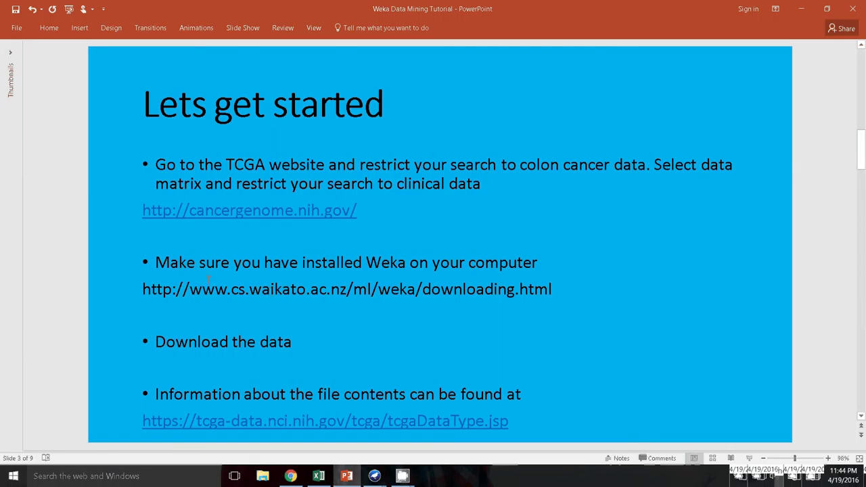
- Minimize PowerPoint and show the Weka 3 download page tab in Chrome
{"action": "left_click", "coordinate": [290, 477]}
{"action": "left_click", "coordinate": [798, 11]}
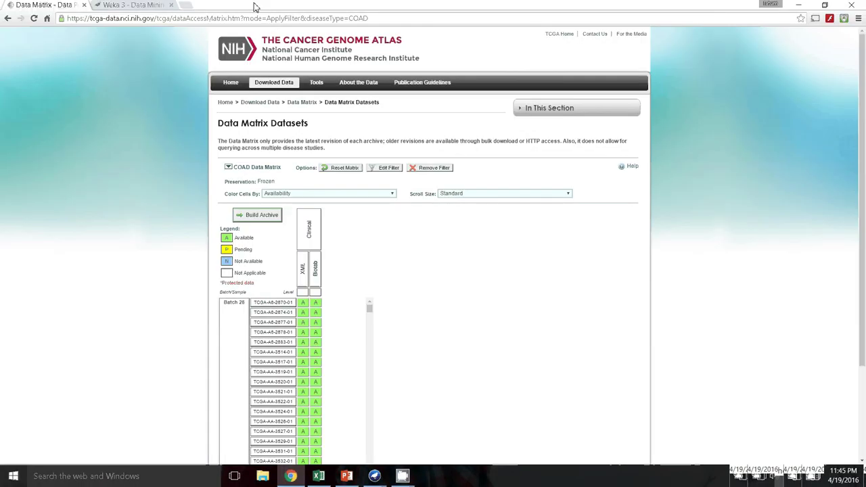
{"action": "left_click", "coordinate": [132, 4]}
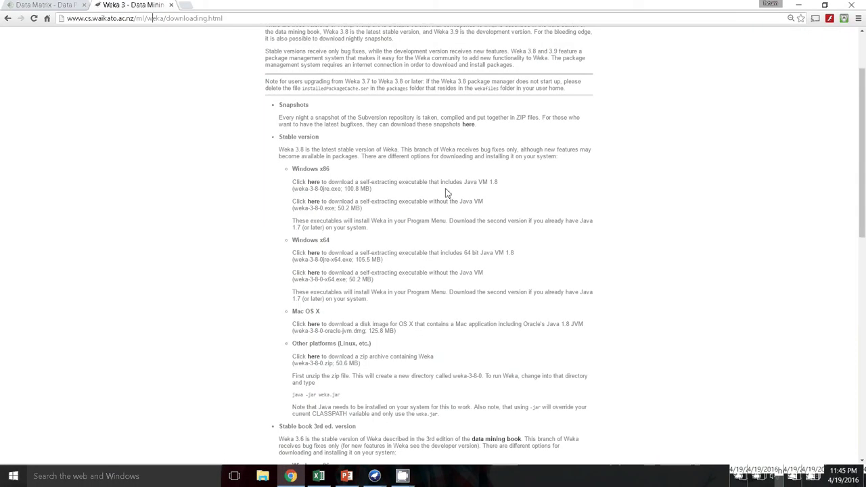
- Review the Weka download options, then go back to PowerPoint and advance to slide 4
{"action": "scroll", "coordinate": [368, 91], "scroll_direction": "up", "scroll_amount": 2}
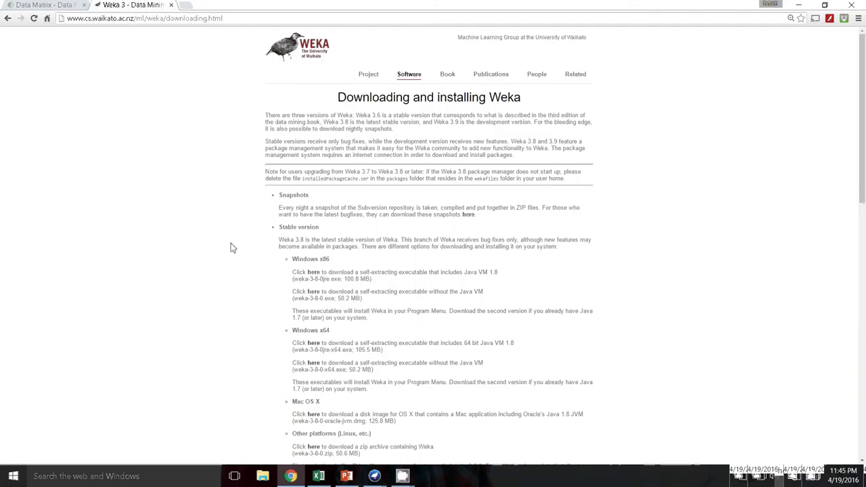
{"action": "scroll", "coordinate": [232, 248], "scroll_direction": "down", "scroll_amount": 1}
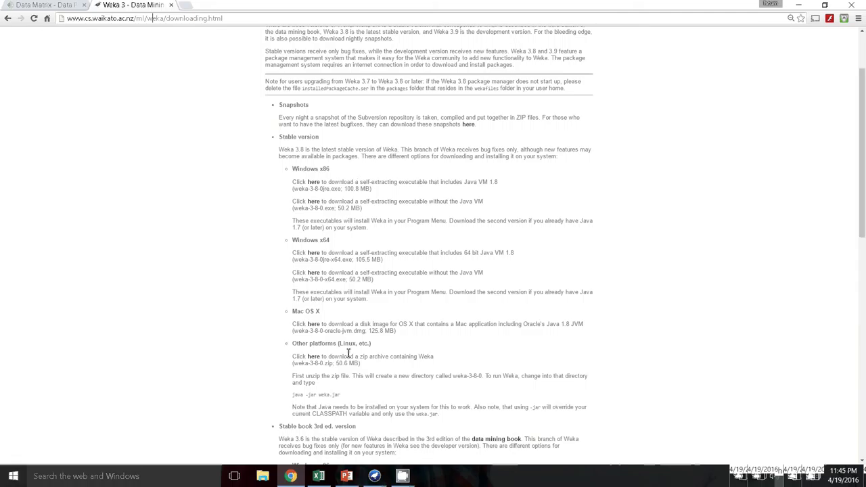
{"action": "key", "text": "alt+Tab"}
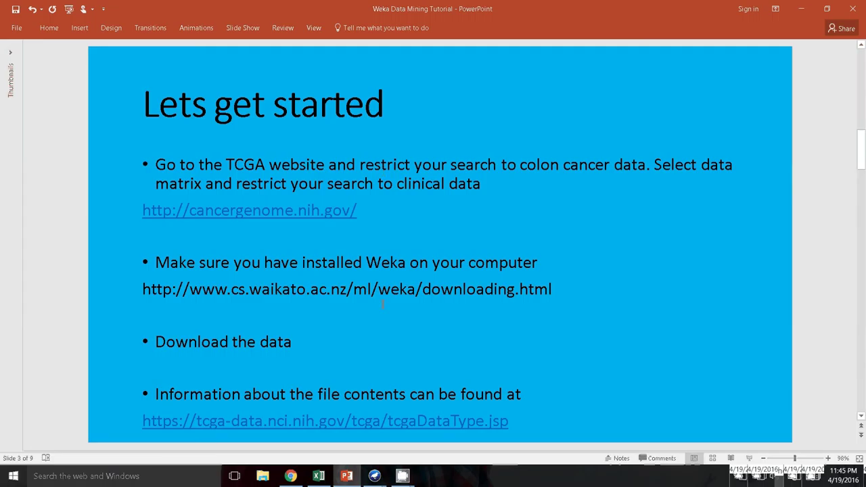
{"action": "scroll", "coordinate": [383, 305], "scroll_direction": "down", "scroll_amount": 2}
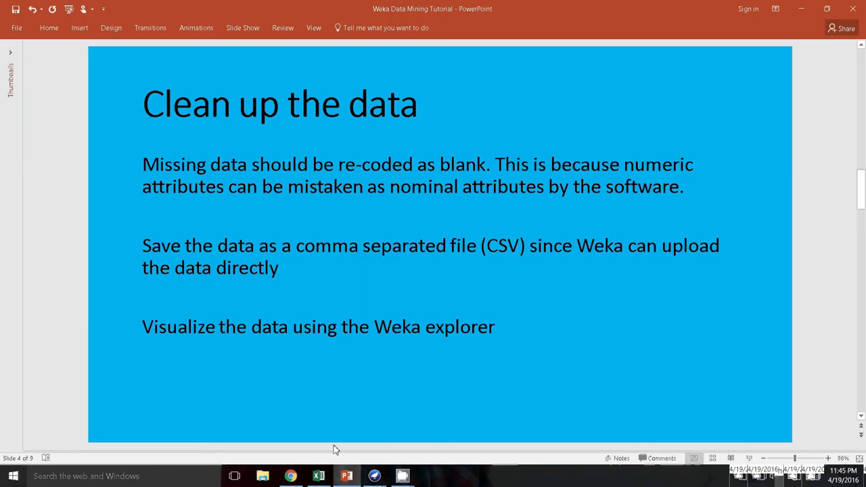
- Move from slide 4, 'Clean up the data', over to the Excel workbook
{"action": "left_click", "coordinate": [319, 477]}
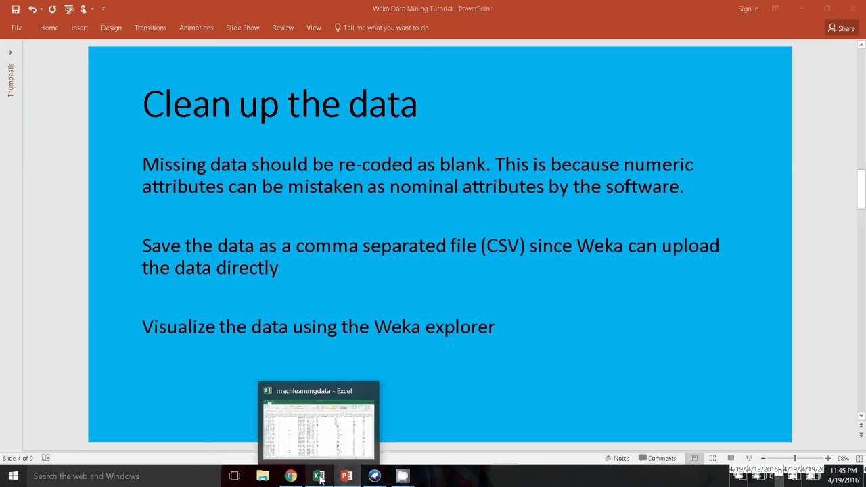
- Bring up the machlearningdata workbook and browse its columns toward cea_level_pretreatment
{"action": "left_click", "coordinate": [321, 477]}
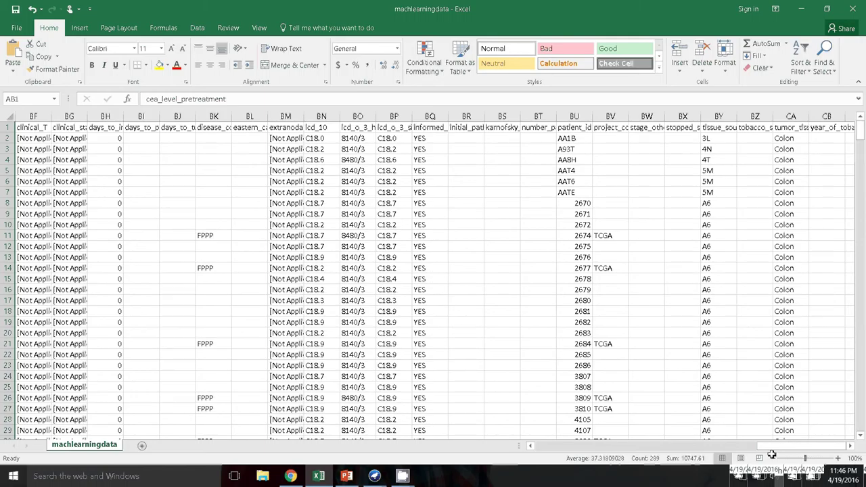
{"action": "left_click", "coordinate": [605, 449]}
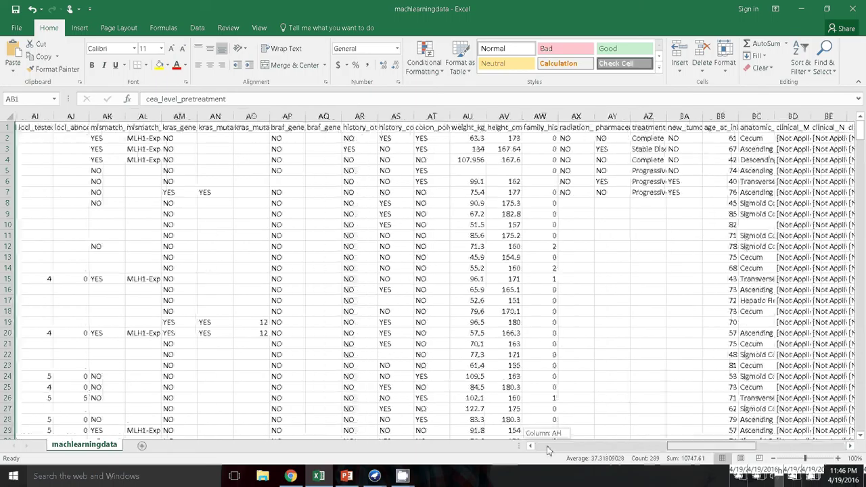
{"action": "left_click", "coordinate": [547, 446]}
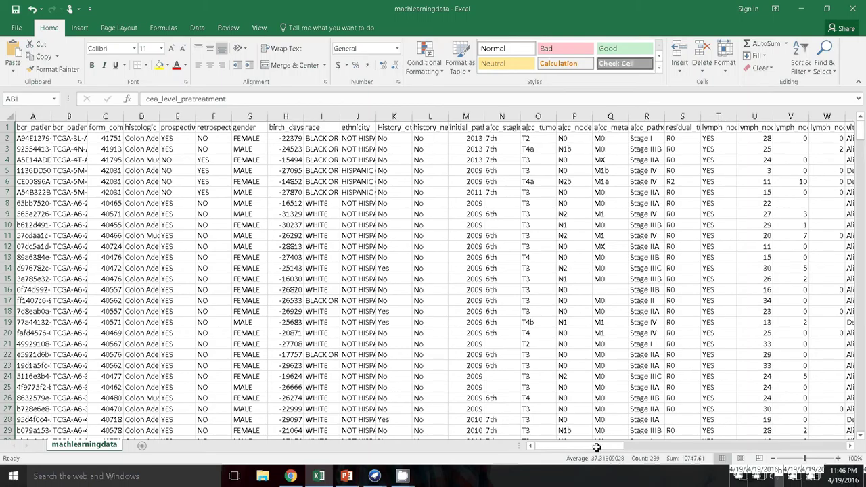
{"action": "scroll", "coordinate": [596, 447], "scroll_direction": "right", "scroll_amount": 3}
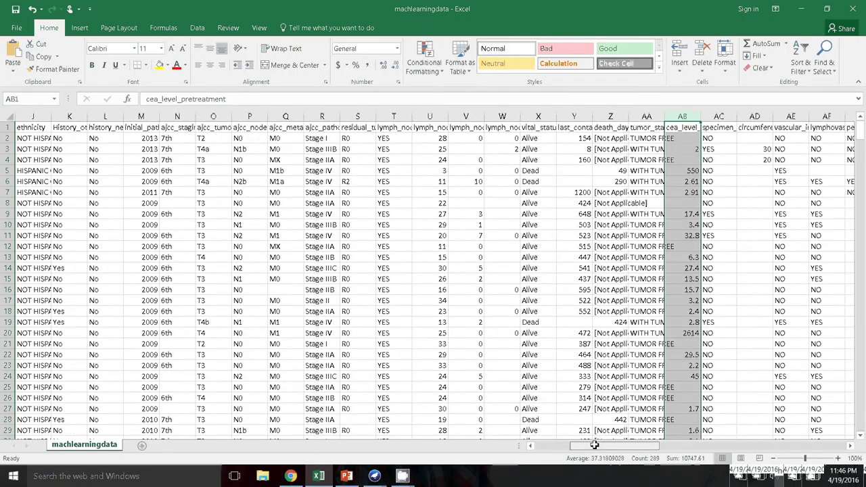
{"action": "left_click", "coordinate": [731, 180]}
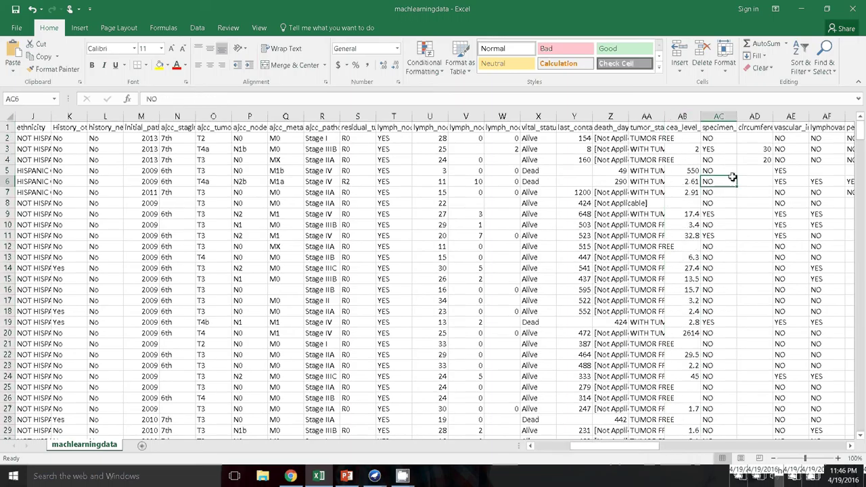
{"action": "left_click", "coordinate": [686, 163]}
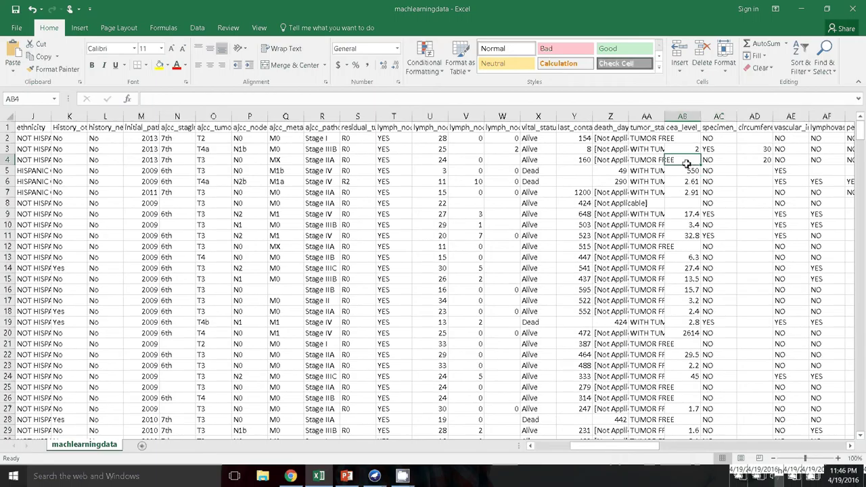
{"action": "double_click", "coordinate": [684, 140]}
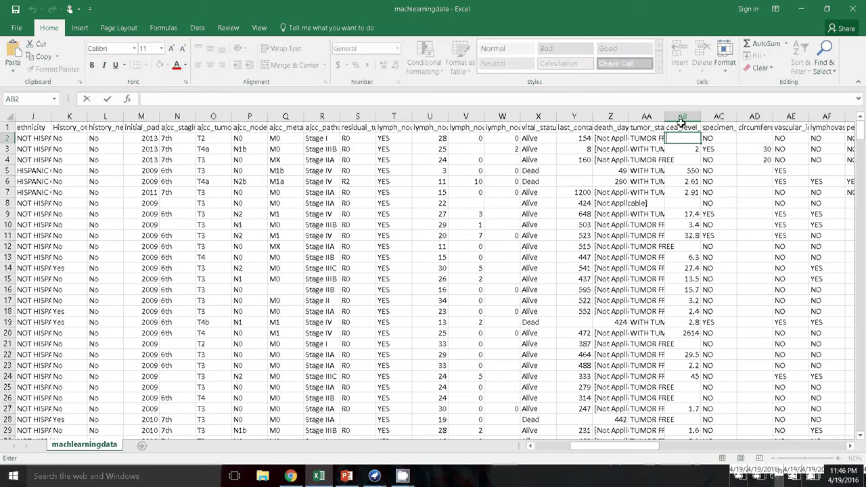
{"action": "left_click", "coordinate": [682, 116]}
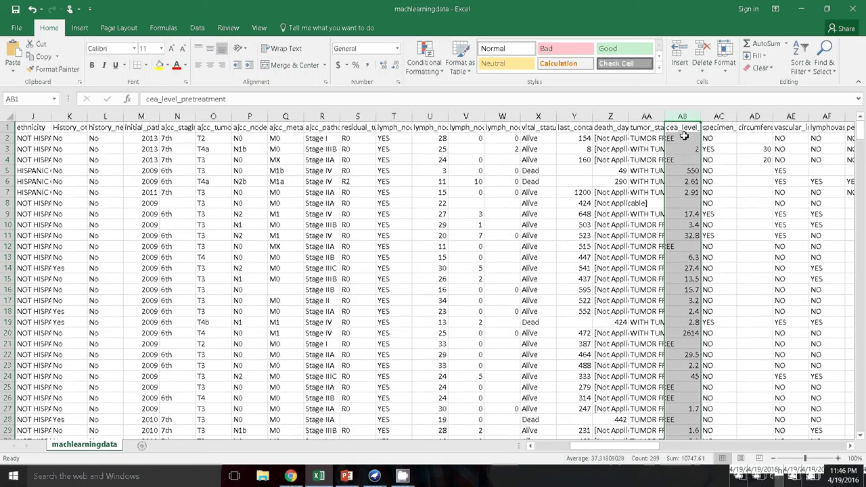
{"action": "left_click", "coordinate": [686, 127]}
{"action": "left_click", "coordinate": [464, 128]}
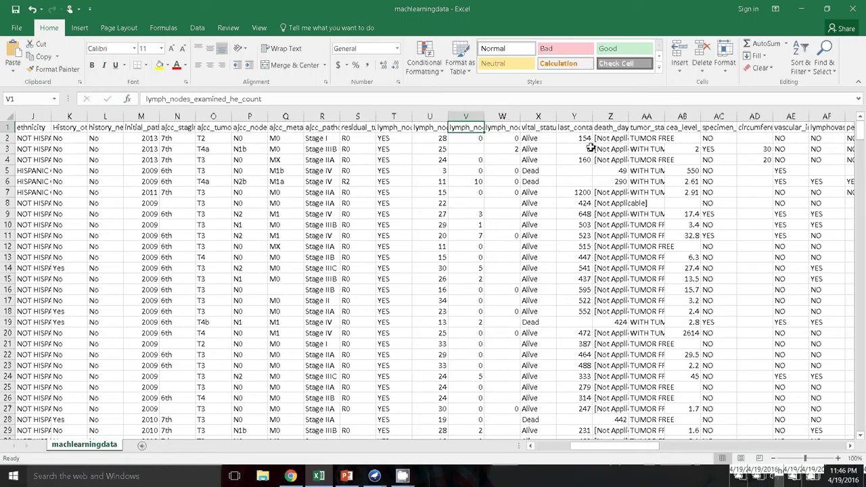
{"action": "left_click", "coordinate": [464, 150]}
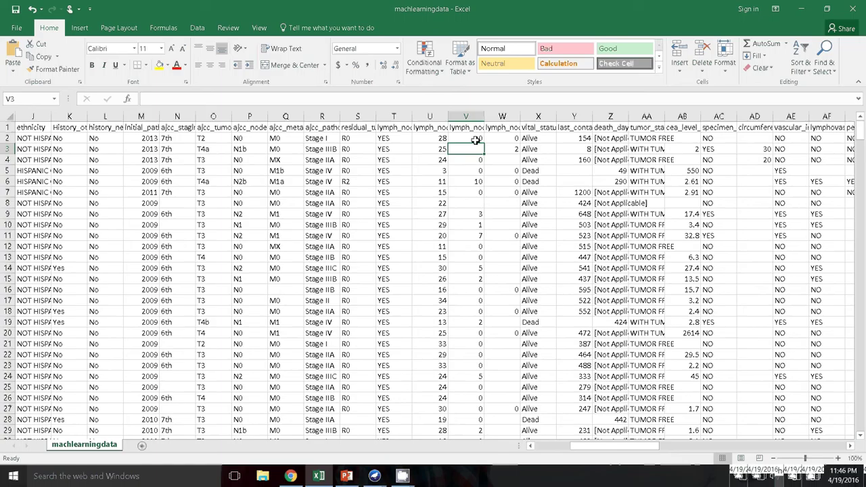
{"action": "left_click", "coordinate": [474, 116]}
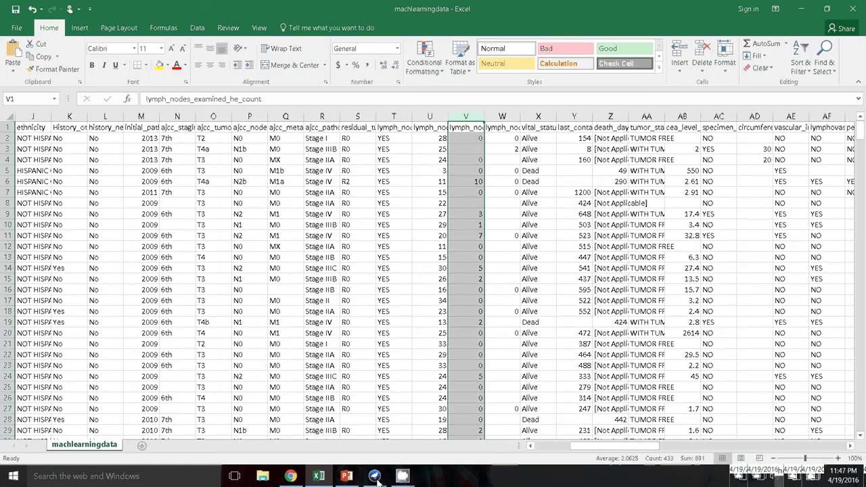
- Show PowerPoint's slide 4, then bring the Weka GUI Chooser to the front
{"action": "left_click", "coordinate": [347, 478]}
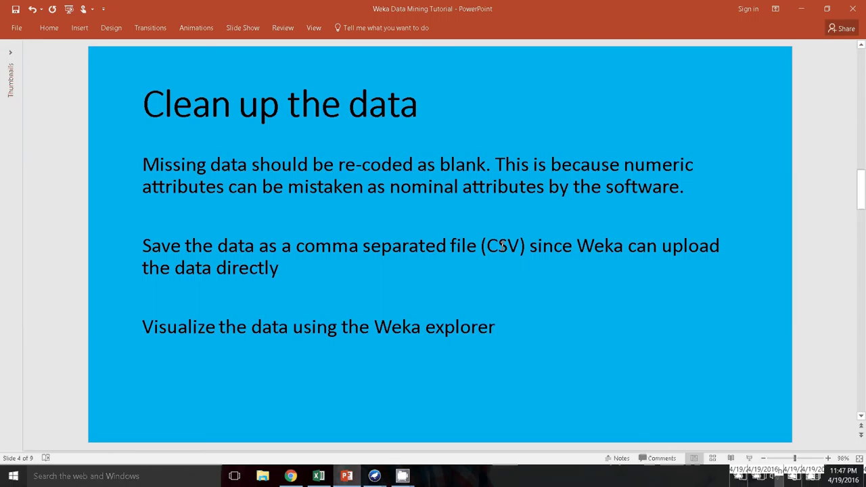
{"action": "left_click", "coordinate": [374, 477]}
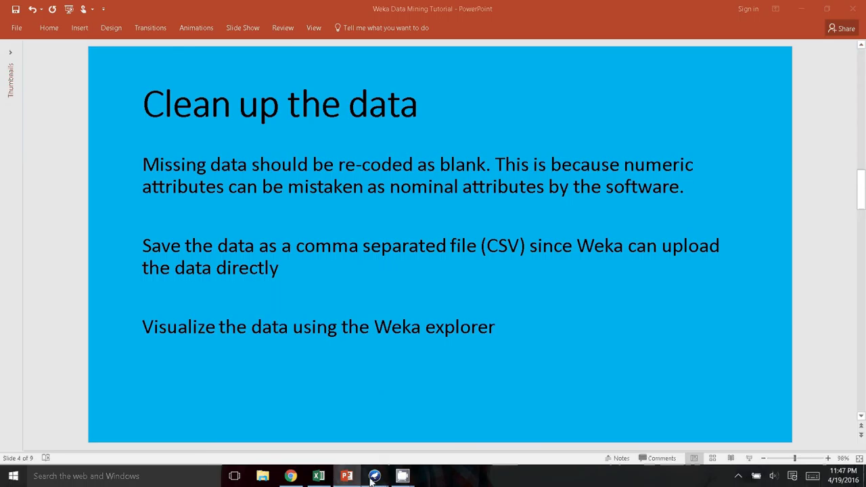
{"action": "mouse_move", "coordinate": [373, 478]}
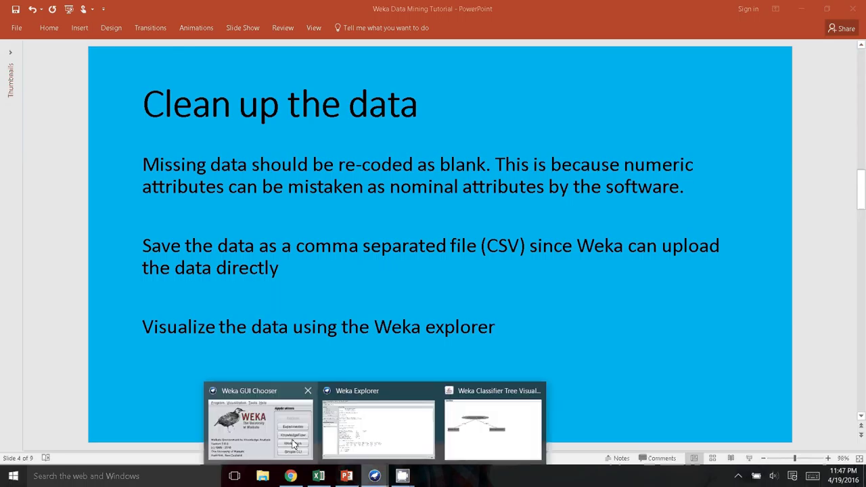
{"action": "left_click", "coordinate": [293, 444]}
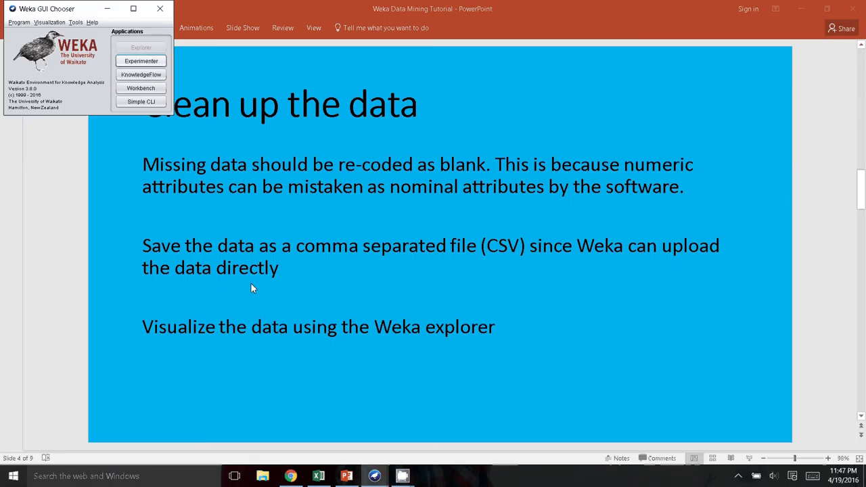
- Bring Weka Explorer forward on the Preprocess tab showing the 11-attribute, 459-instance data
{"action": "left_click", "coordinate": [376, 477]}
{"action": "left_click", "coordinate": [371, 442]}
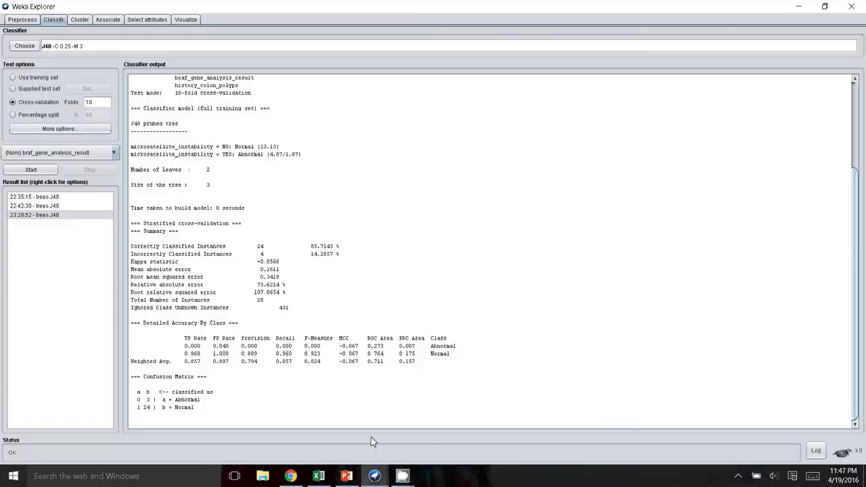
{"action": "left_click", "coordinate": [23, 20]}
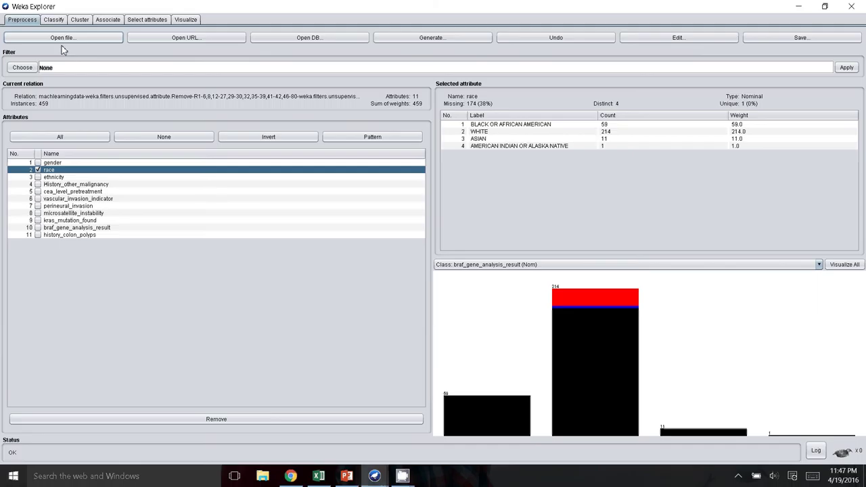
{"action": "left_click", "coordinate": [103, 40]}
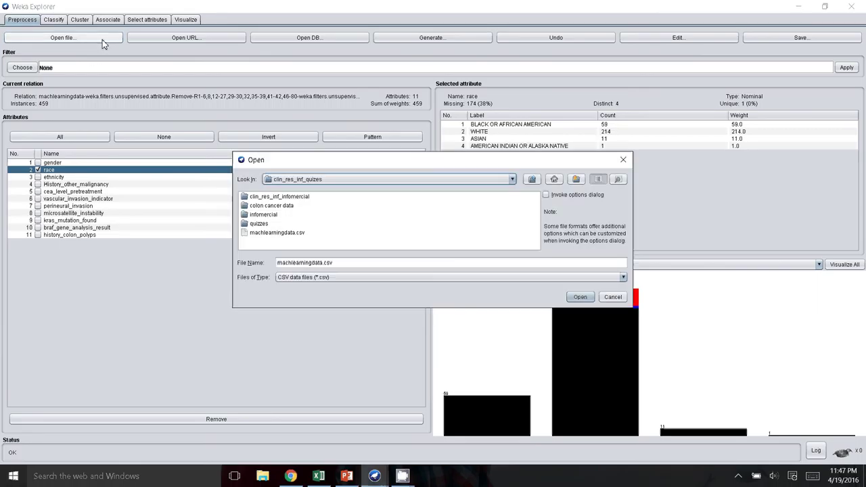
{"action": "left_click", "coordinate": [296, 239]}
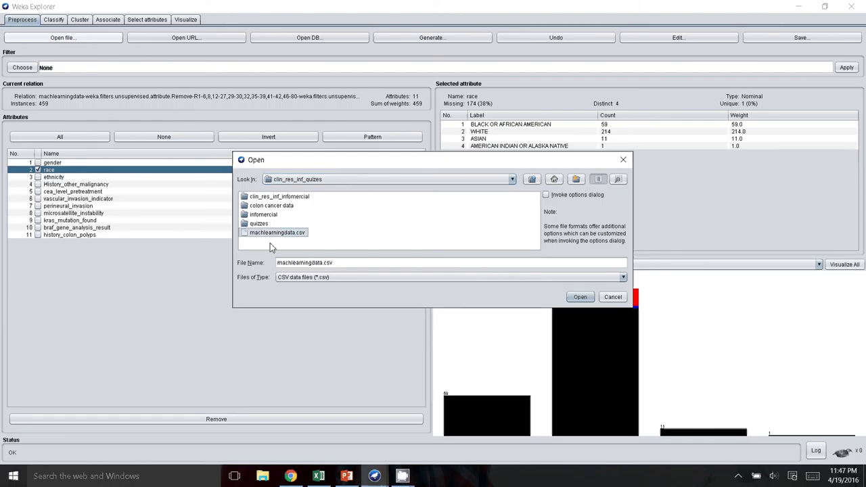
{"action": "left_click", "coordinate": [316, 278]}
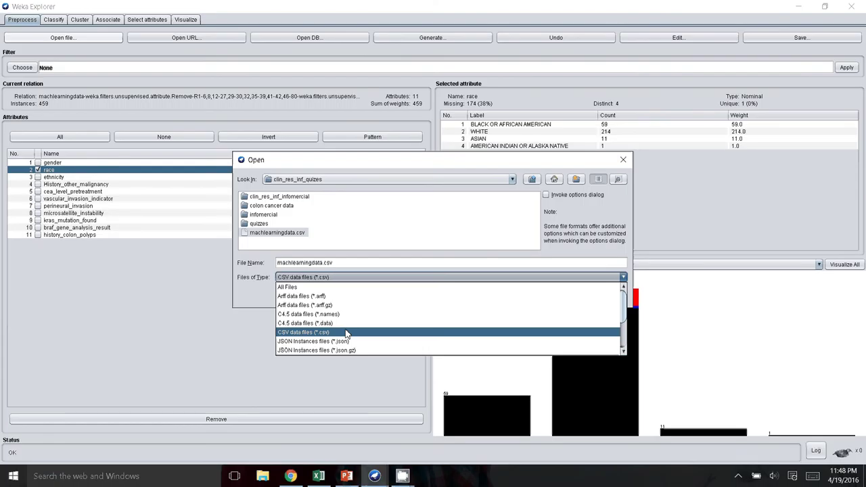
{"action": "scroll", "coordinate": [331, 337], "scroll_direction": "down", "scroll_amount": 2}
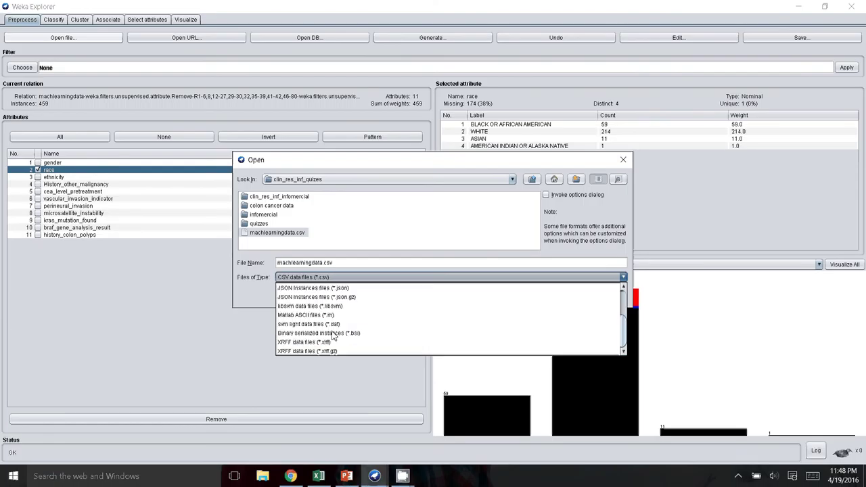
{"action": "scroll", "coordinate": [333, 336], "scroll_direction": "up", "scroll_amount": 1}
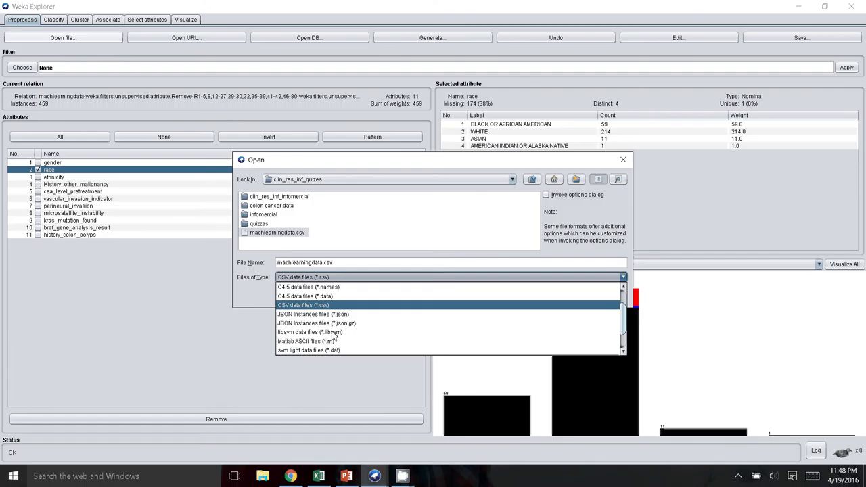
{"action": "left_click", "coordinate": [622, 163]}
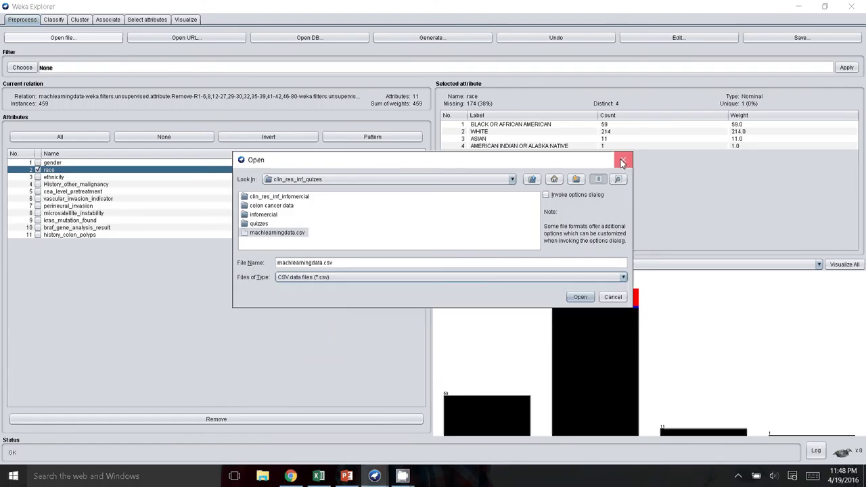
{"action": "left_click", "coordinate": [623, 162]}
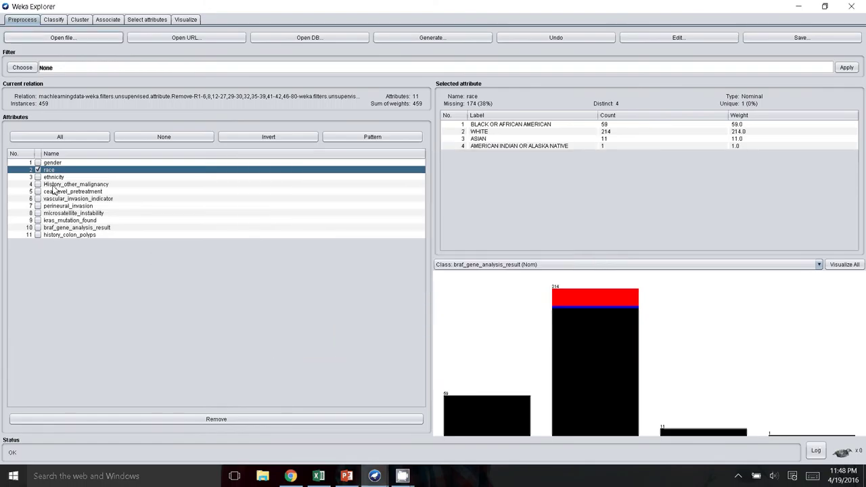
- Bring up the machlearningdata spreadsheet, deselect the lymph node column and scroll back to column A
{"action": "left_click", "coordinate": [320, 477]}
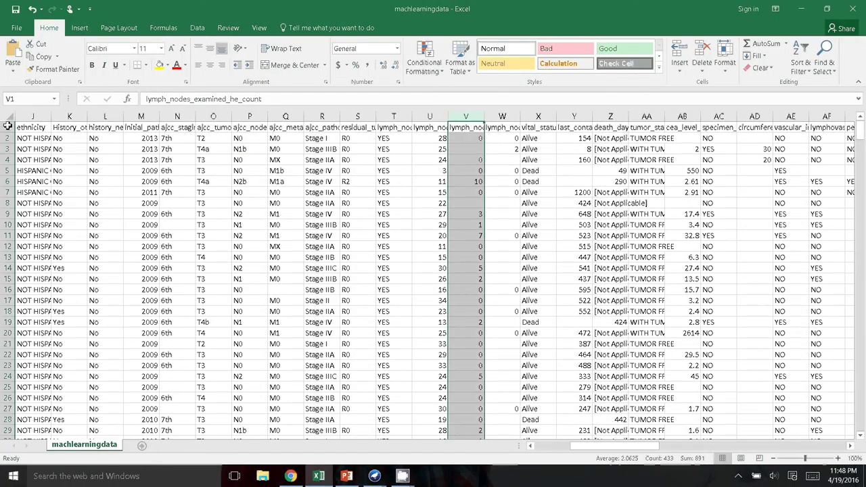
{"action": "left_click", "coordinate": [91, 128]}
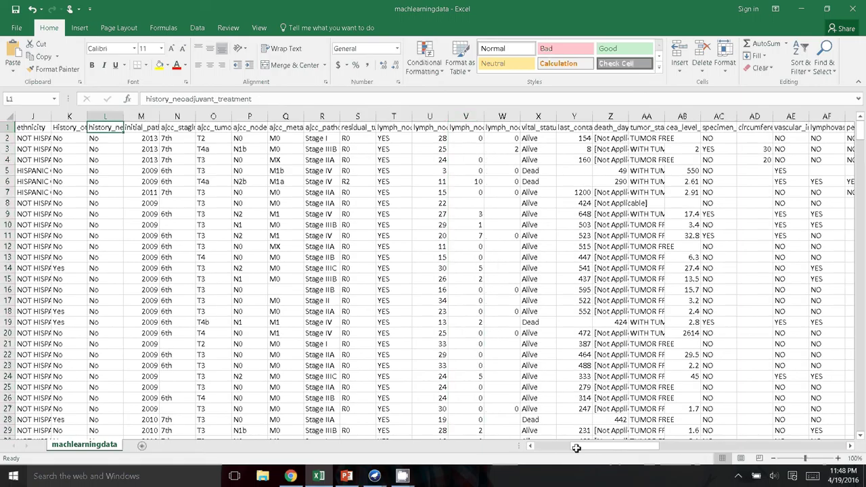
{"action": "scroll", "coordinate": [391, 478], "scroll_direction": "left", "scroll_amount": 3}
{"action": "left_click", "coordinate": [375, 476]}
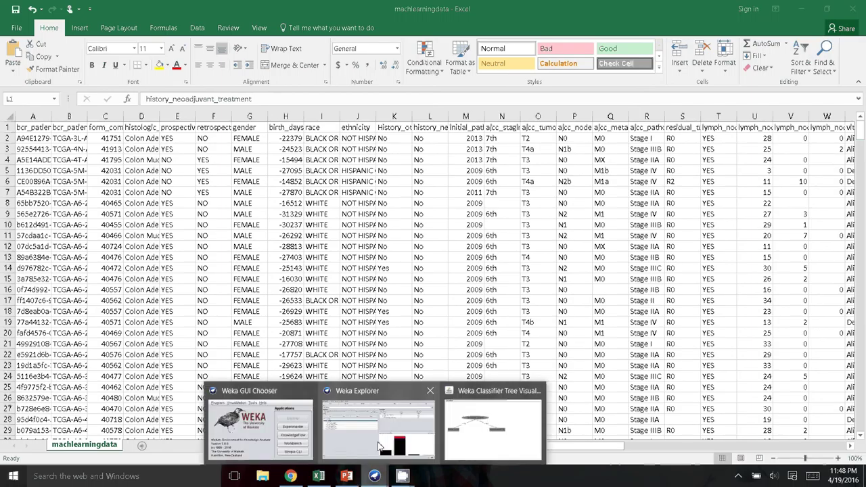
- Tick and remove the gender attribute, then undo the removal so all 11 attributes remain
{"action": "left_click", "coordinate": [379, 426]}
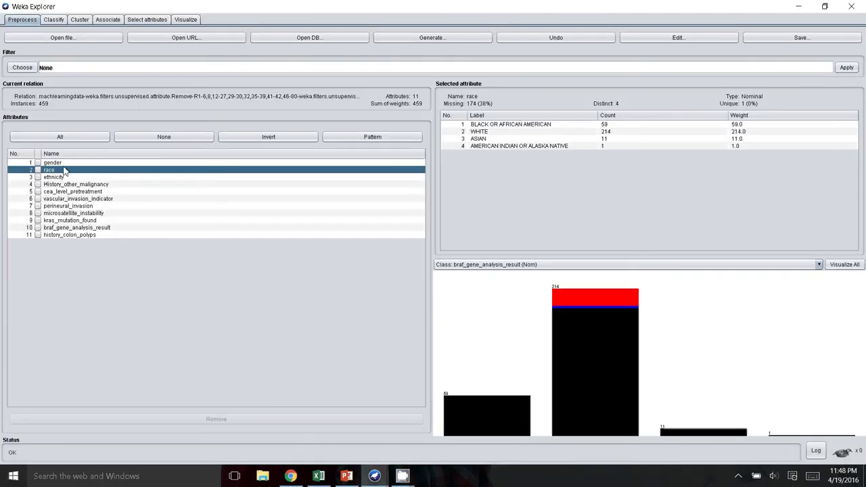
{"action": "left_click", "coordinate": [38, 163]}
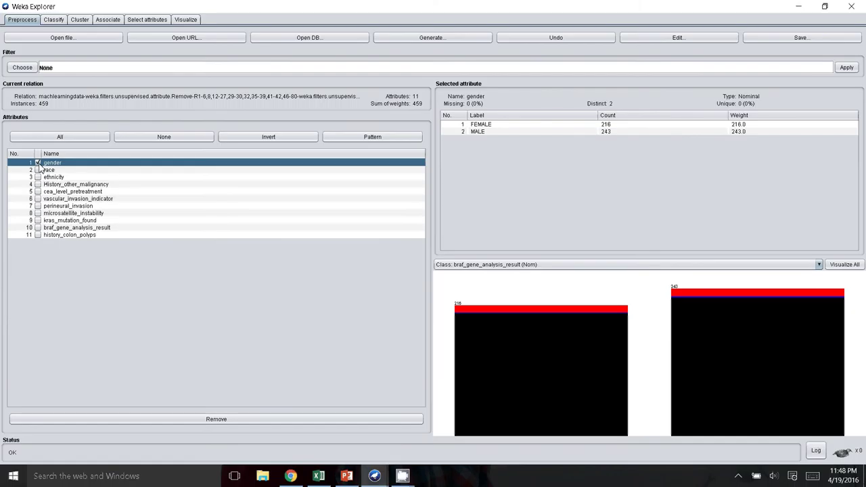
{"action": "left_click", "coordinate": [148, 419]}
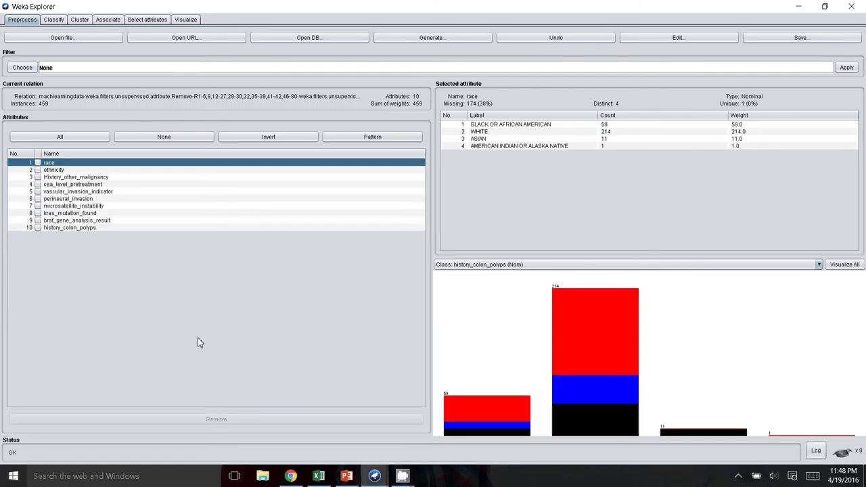
{"action": "left_click", "coordinate": [598, 41]}
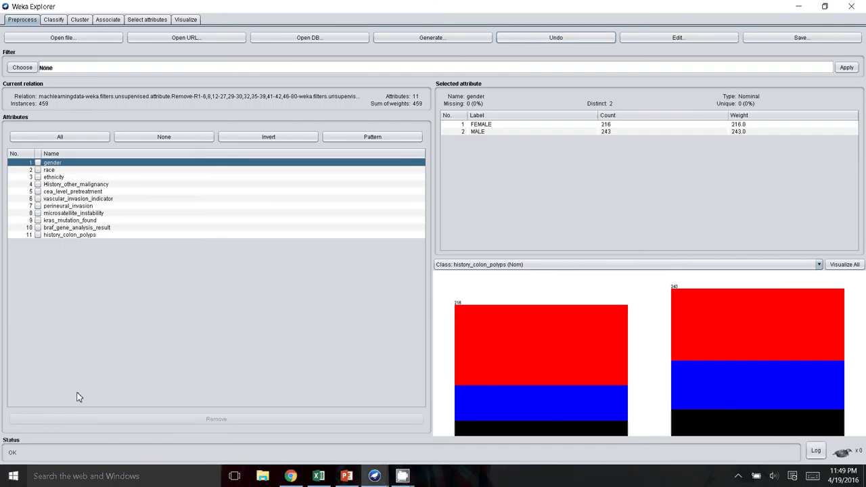
{"action": "left_click", "coordinate": [59, 137]}
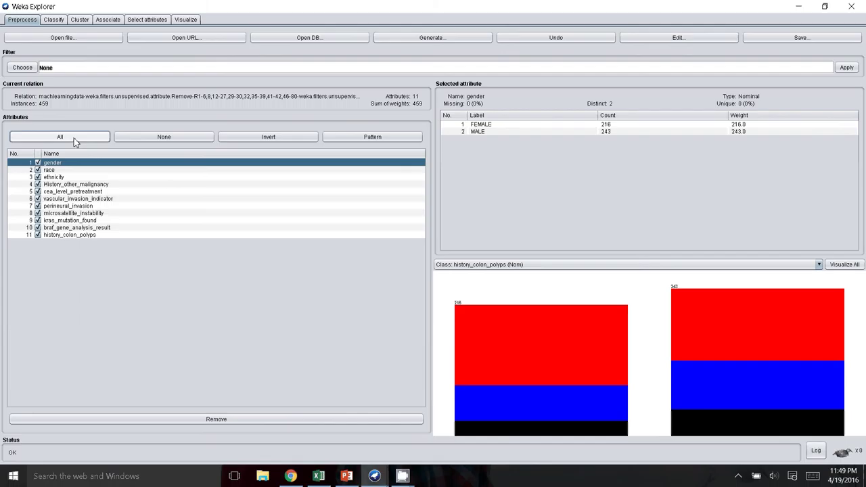
{"action": "left_click", "coordinate": [40, 170]}
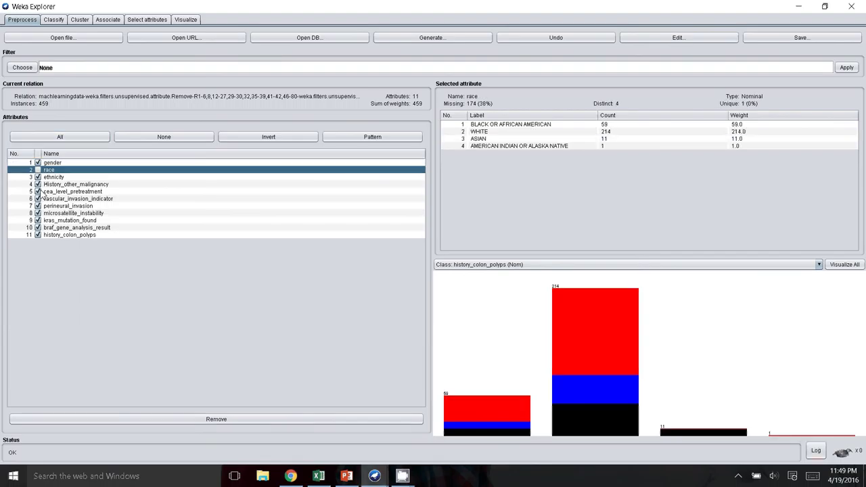
{"action": "left_click", "coordinate": [38, 198]}
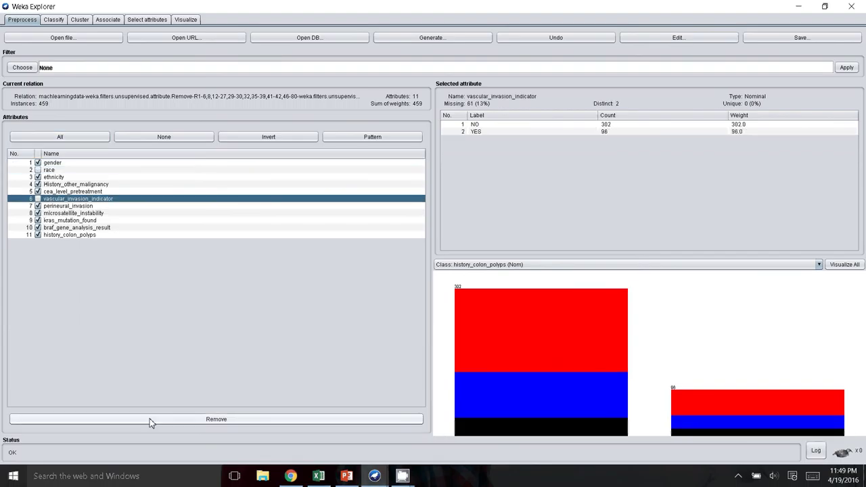
{"action": "left_click", "coordinate": [49, 170]}
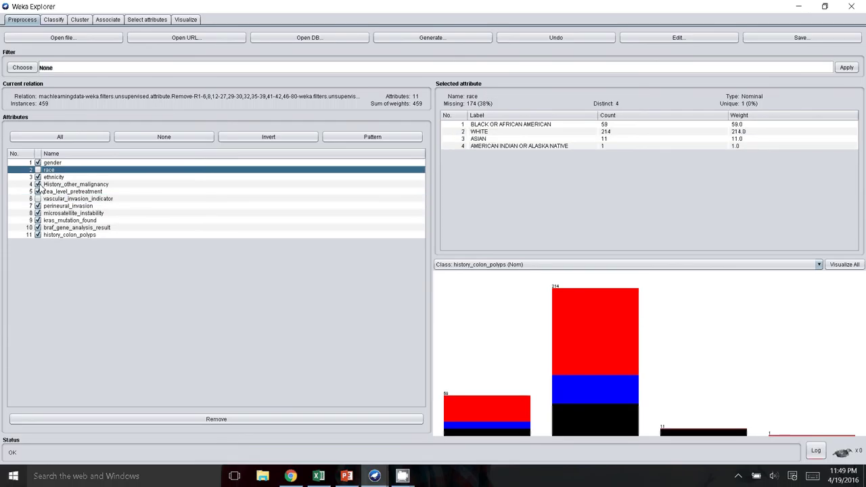
{"action": "left_click", "coordinate": [39, 199]}
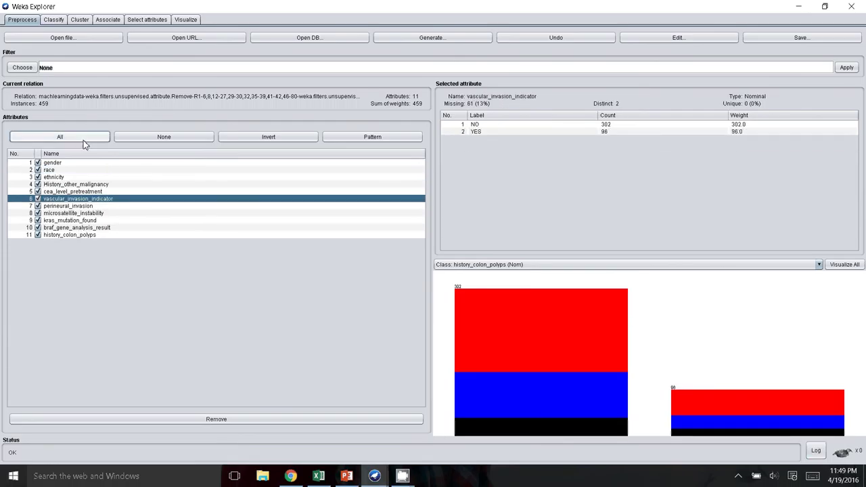
{"action": "left_click", "coordinate": [38, 162]}
{"action": "left_click", "coordinate": [38, 170]}
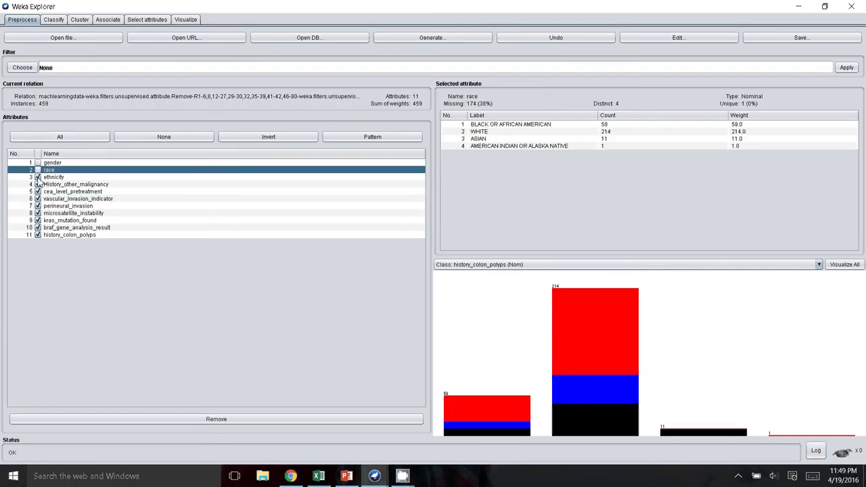
{"action": "left_click", "coordinate": [38, 177]}
{"action": "left_click", "coordinate": [38, 184]}
{"action": "left_click", "coordinate": [38, 191]}
{"action": "left_click", "coordinate": [38, 198]}
{"action": "left_click", "coordinate": [37, 206]}
{"action": "left_click", "coordinate": [38, 213]}
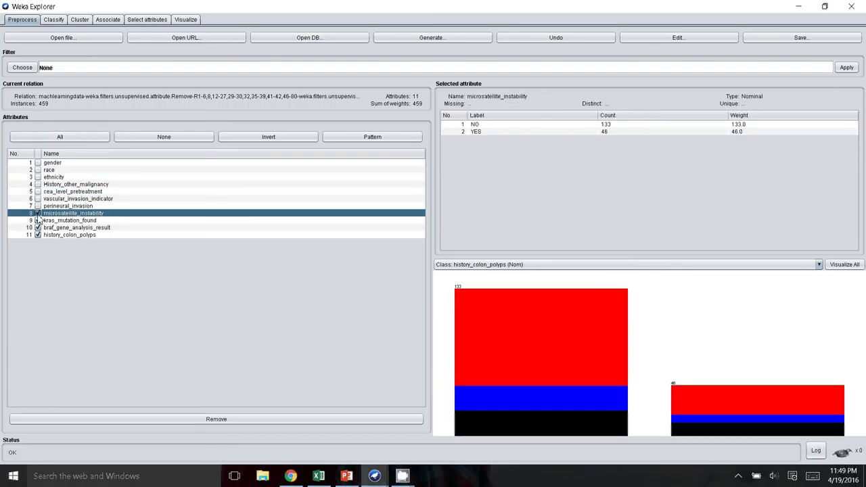
{"action": "left_click", "coordinate": [38, 220]}
{"action": "left_click", "coordinate": [38, 227]}
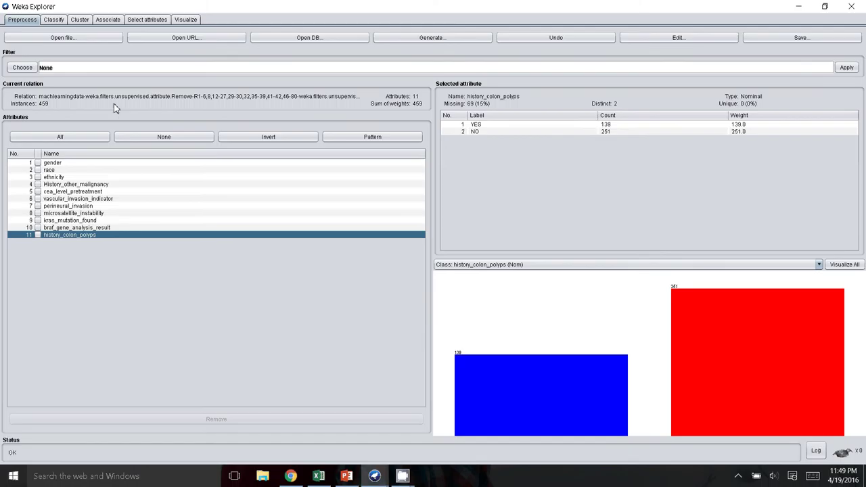
- On the Classify tab, pick the J48 decision tree (-C 0.25 -M 3) from the trees group
{"action": "left_click", "coordinate": [56, 20]}
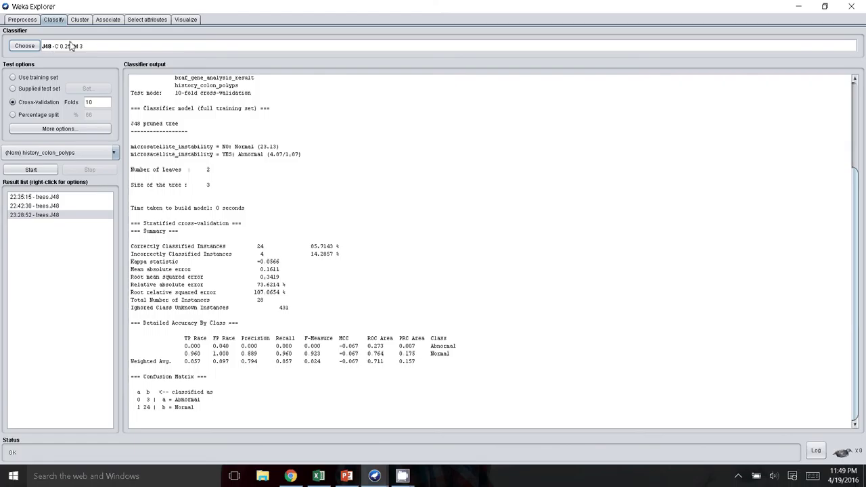
{"action": "left_click", "coordinate": [25, 46]}
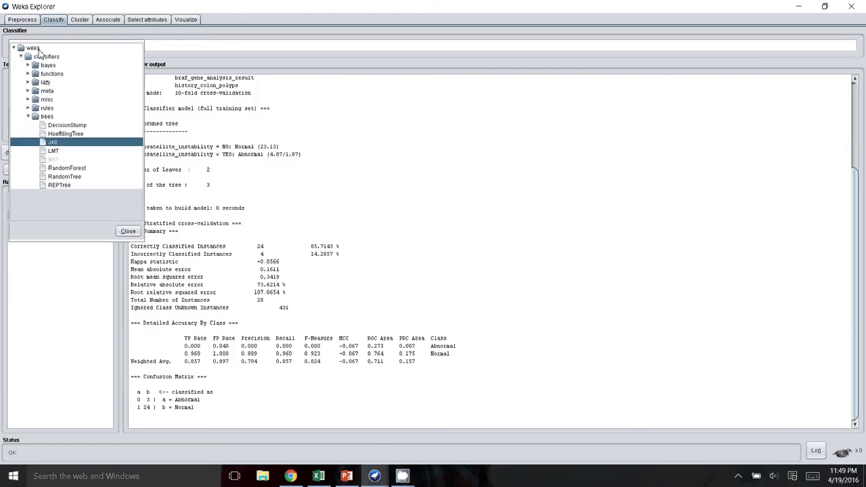
{"action": "left_click", "coordinate": [30, 118]}
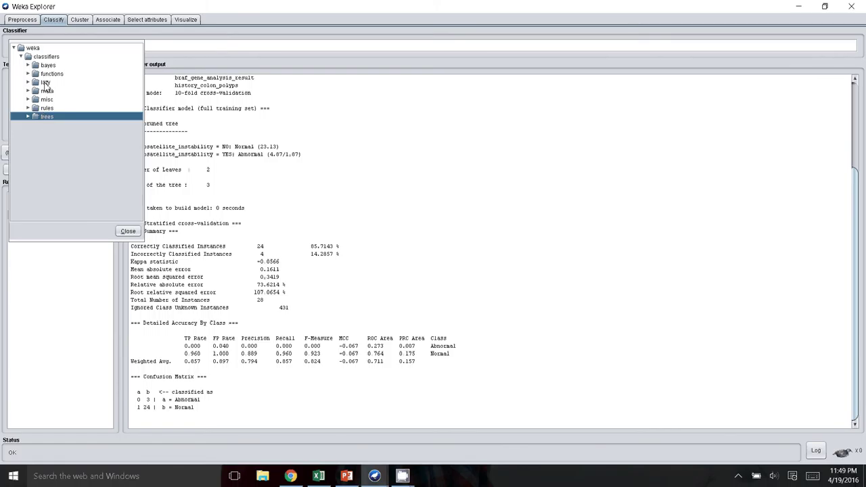
{"action": "left_click", "coordinate": [28, 116]}
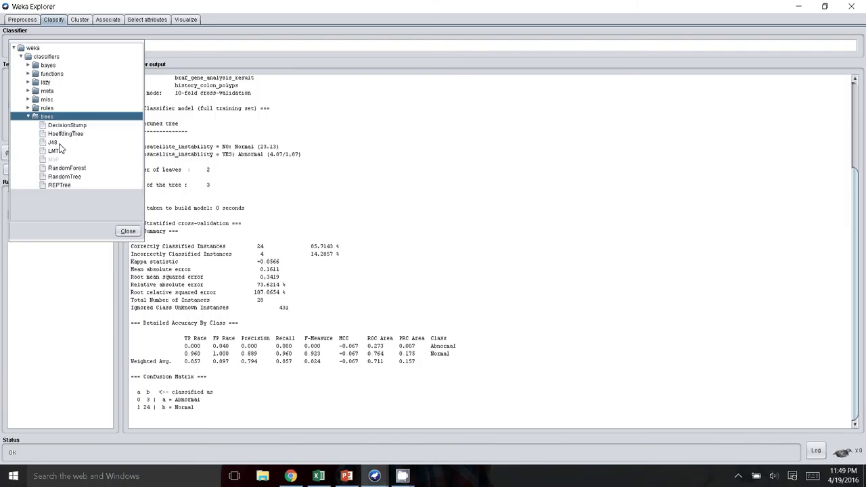
{"action": "left_click", "coordinate": [54, 143]}
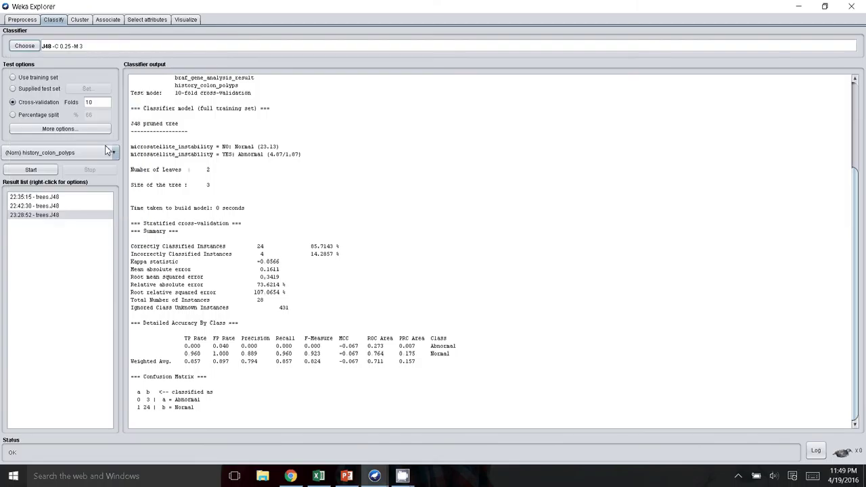
{"action": "left_click", "coordinate": [75, 49]}
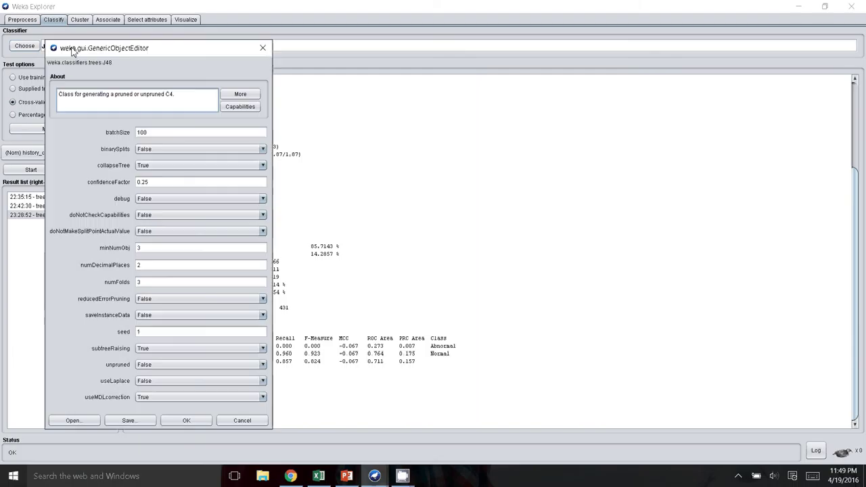
{"action": "left_click", "coordinate": [146, 249]}
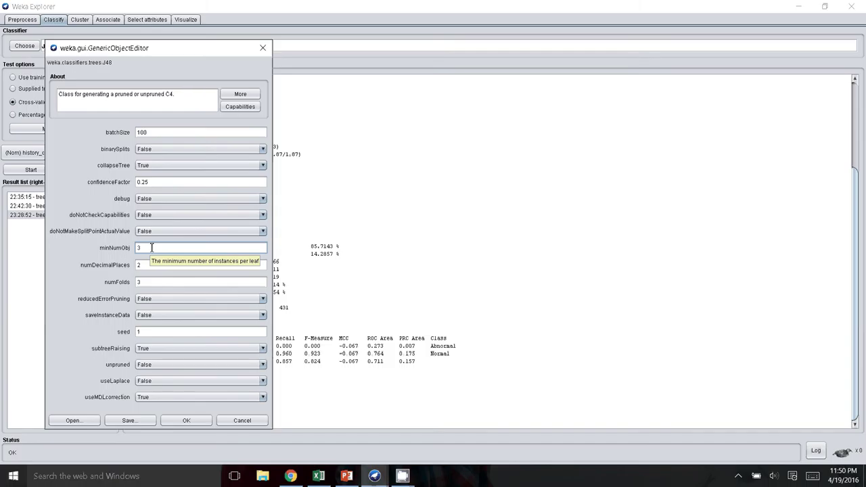
{"action": "left_click", "coordinate": [151, 332]}
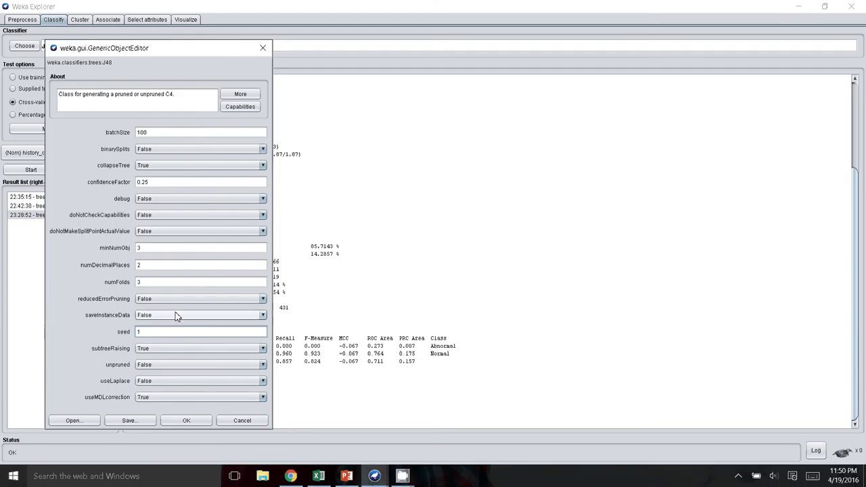
{"action": "left_click", "coordinate": [155, 366]}
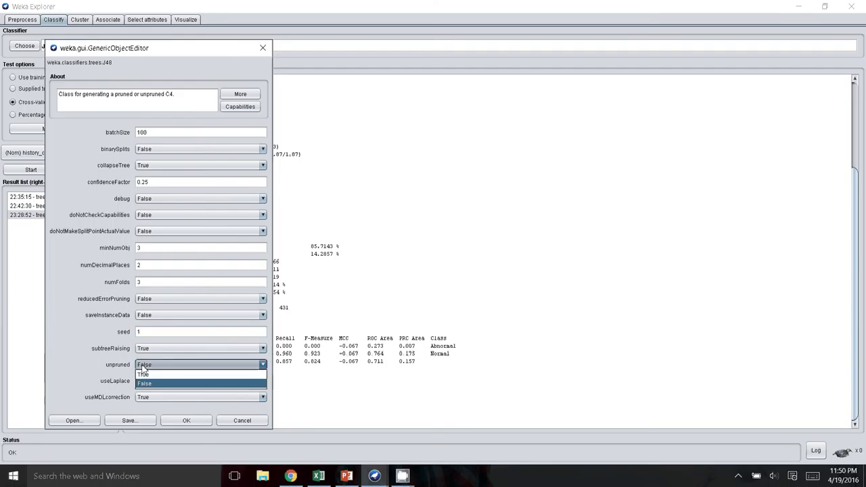
{"action": "left_click", "coordinate": [150, 365]}
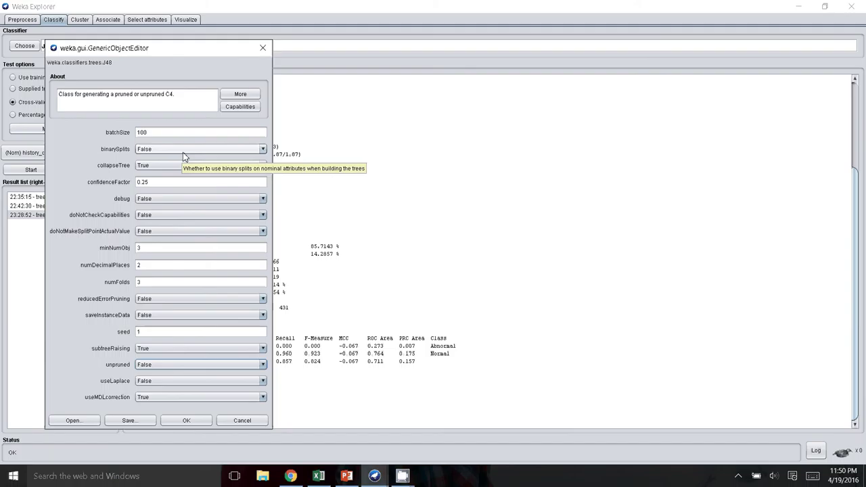
- Close the J48 options unchanged, keep braf_gene_analysis_result as the class, and return to the slides
{"action": "left_click", "coordinate": [229, 426]}
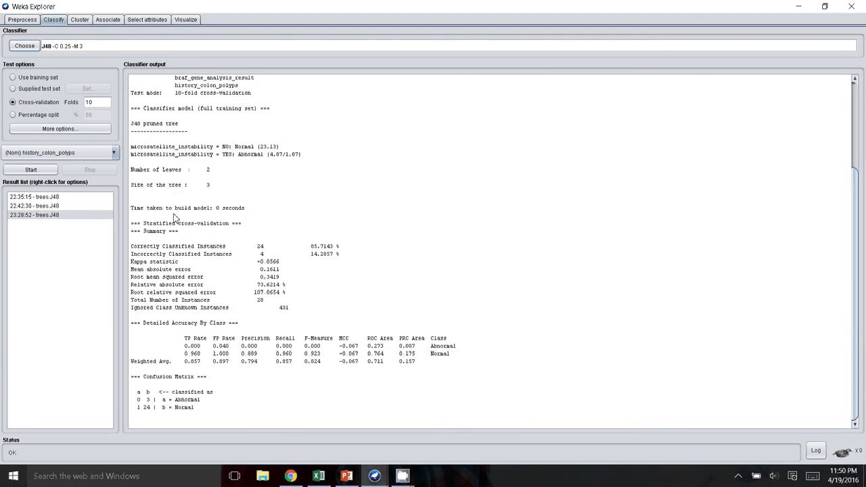
{"action": "left_click", "coordinate": [76, 153]}
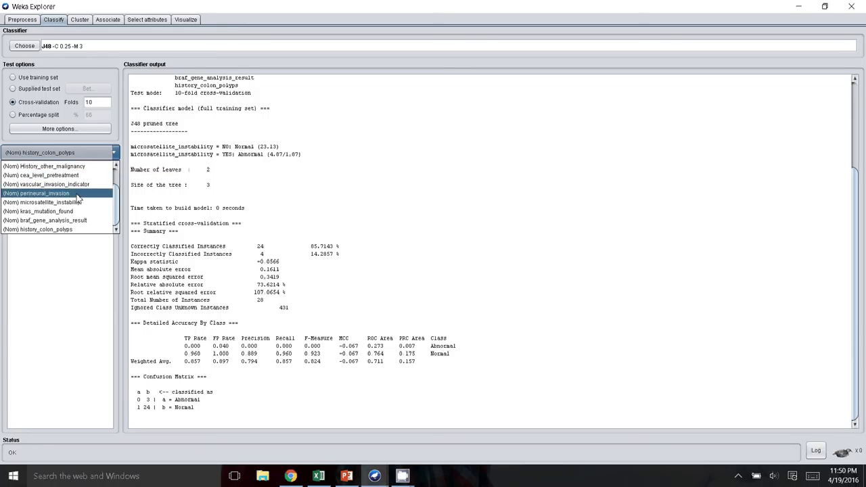
{"action": "left_click", "coordinate": [73, 220]}
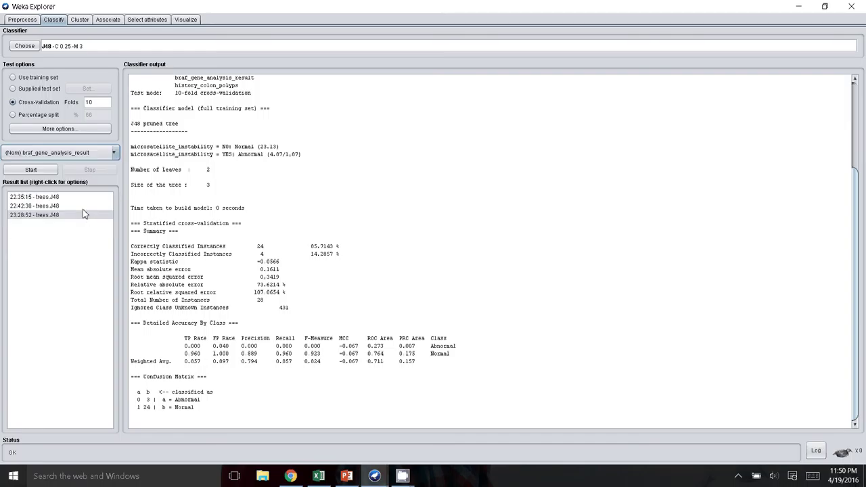
{"action": "left_click", "coordinate": [75, 153]}
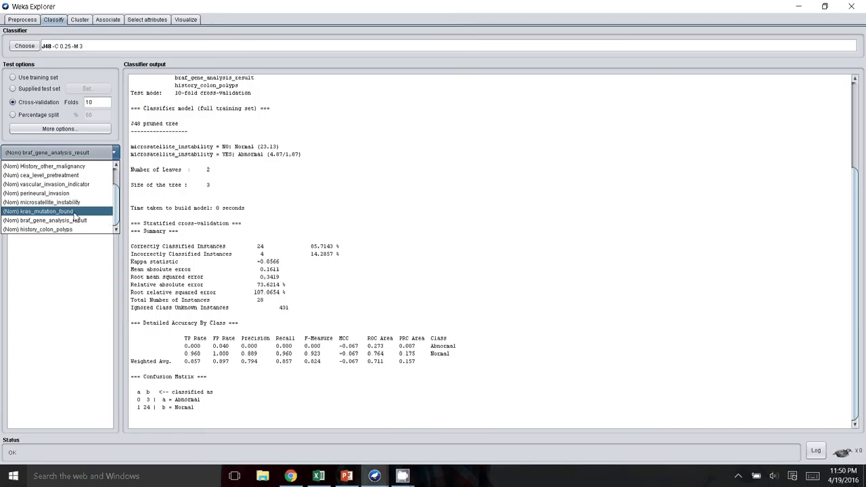
{"action": "left_click", "coordinate": [74, 300]}
{"action": "key", "text": "alt+Tab"}
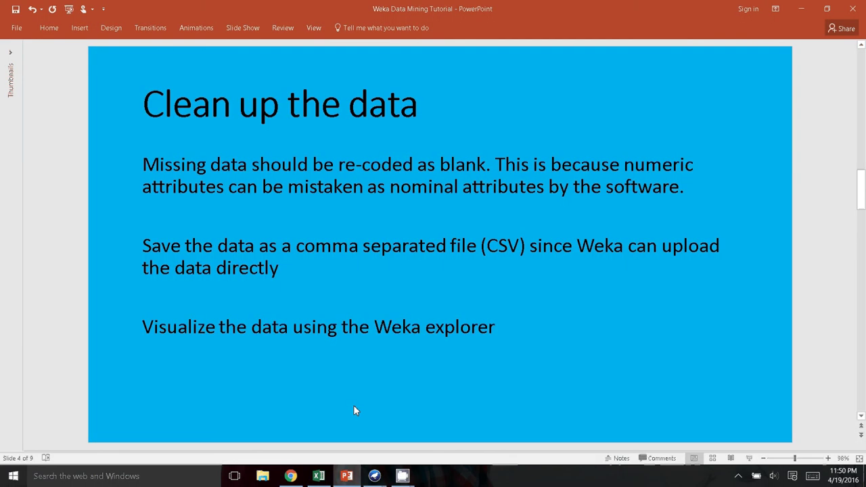
- Scroll the presentation to slide 5, 'Validation', covering 10-fold cross validation
{"action": "scroll", "coordinate": [373, 342], "scroll_direction": "down", "scroll_amount": 1}
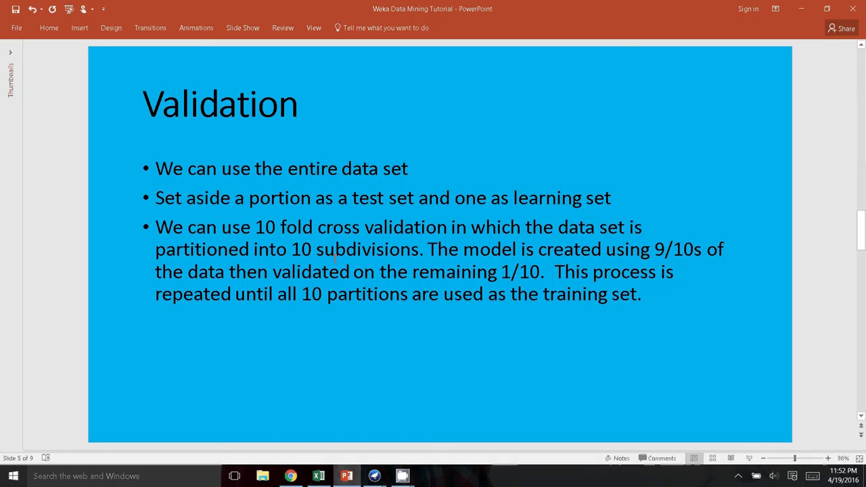
{"action": "left_click", "coordinate": [406, 477]}
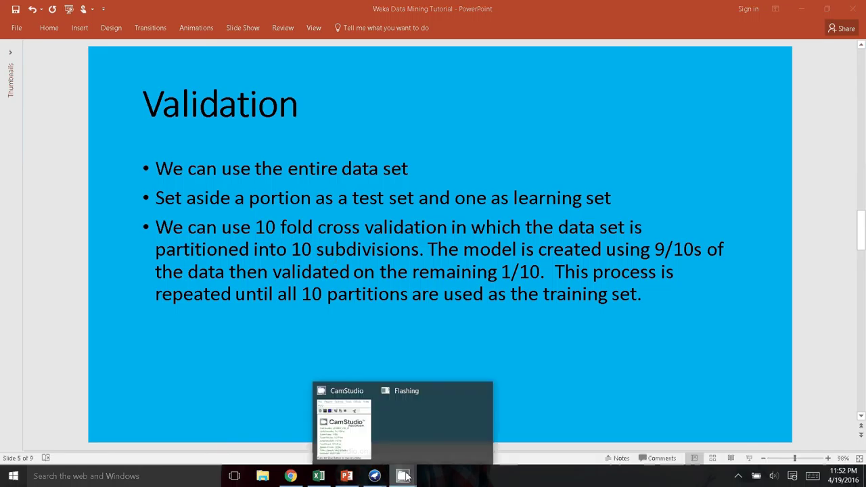
- Bring Weka Explorer back and confirm braf_gene_analysis_result remains the class attribute
{"action": "mouse_move", "coordinate": [369, 480]}
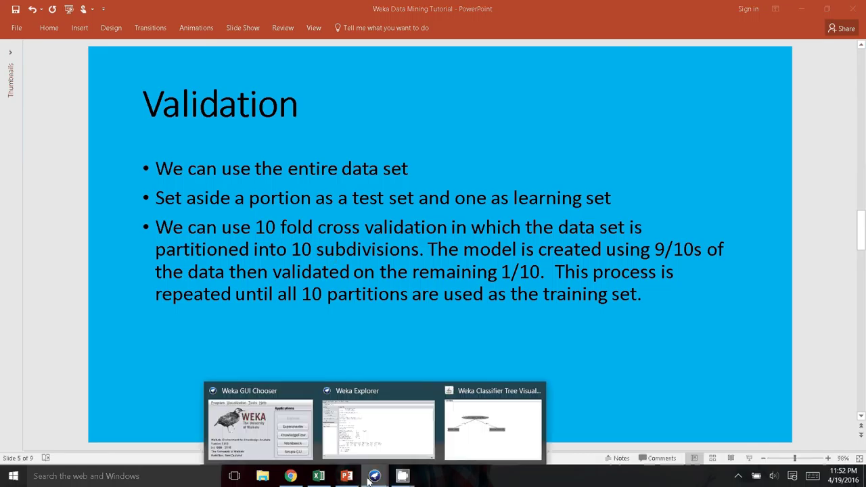
{"action": "left_click", "coordinate": [365, 426]}
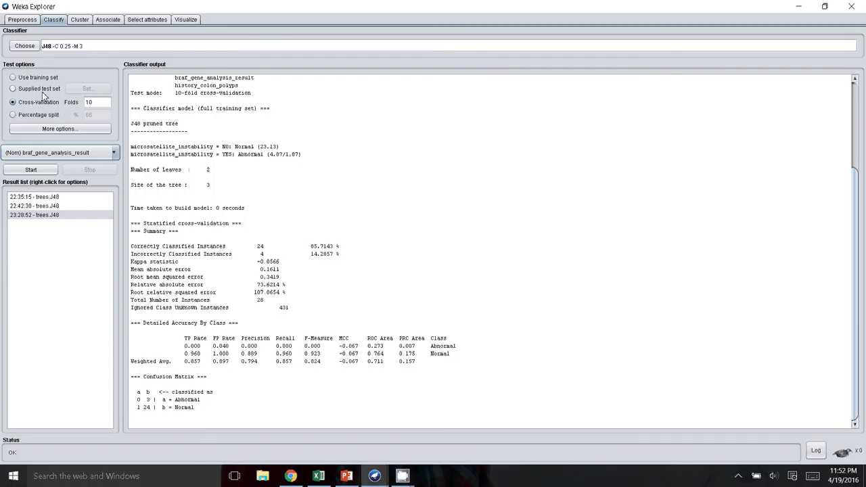
{"action": "left_click", "coordinate": [80, 156]}
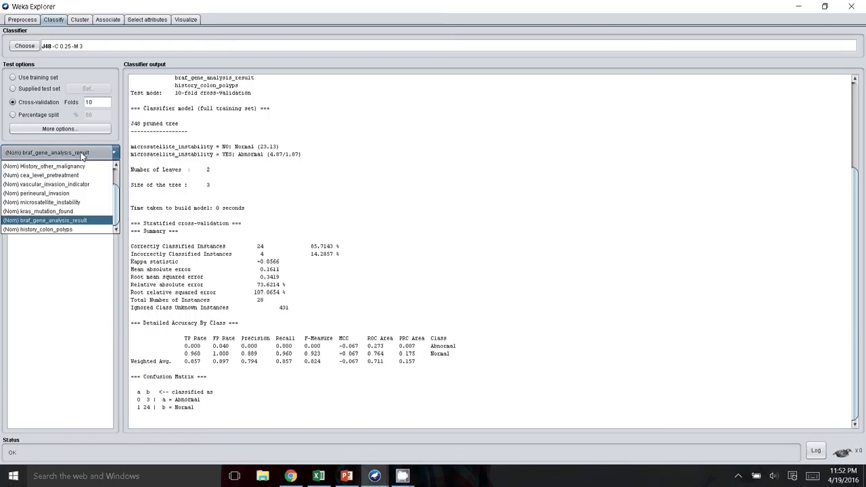
{"action": "left_click", "coordinate": [51, 221]}
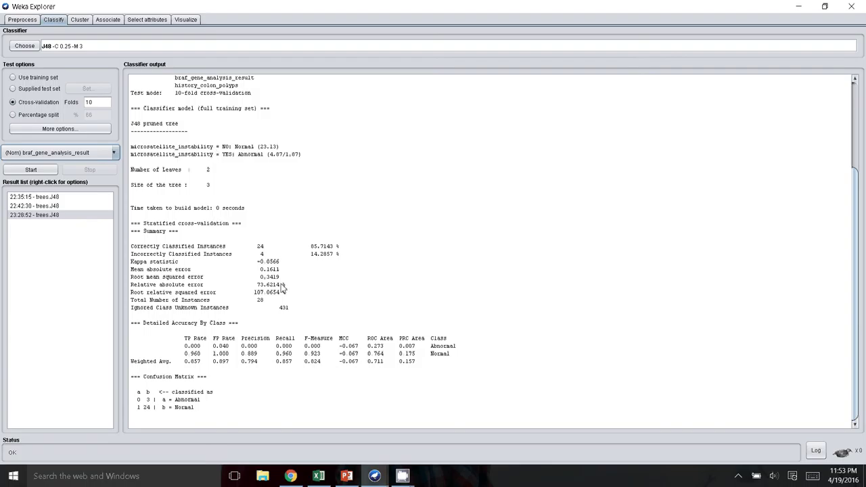
{"action": "left_click", "coordinate": [346, 476]}
- Scroll the slides on to slide 6, 'Options', and then slide 7, 'Performance metrics'
{"action": "scroll", "coordinate": [331, 336], "scroll_direction": "down", "scroll_amount": 1}
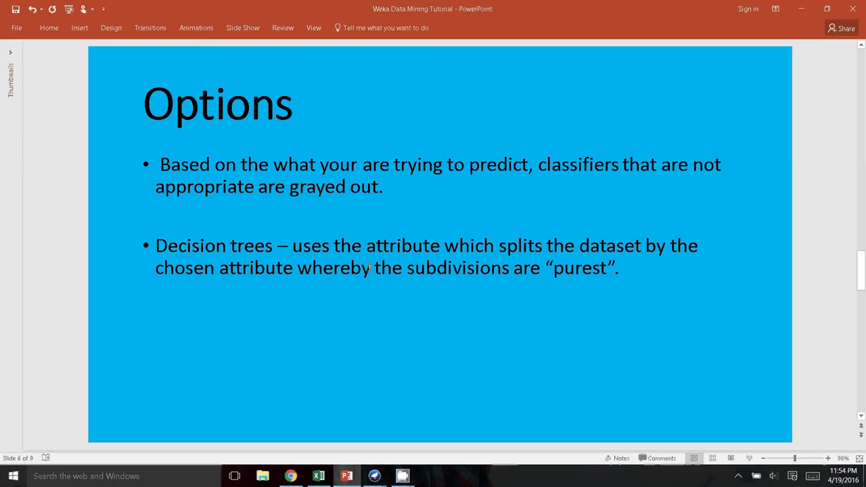
{"action": "scroll", "coordinate": [504, 208], "scroll_direction": "down", "scroll_amount": 1}
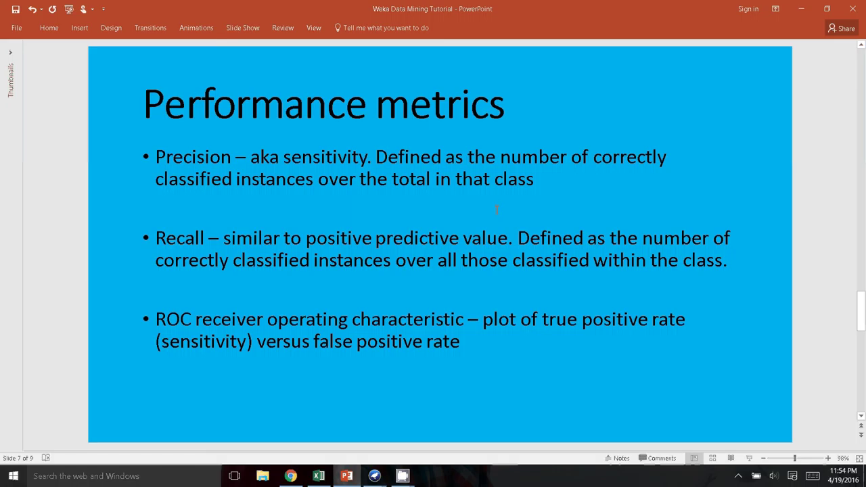
- Scroll to slide 8, 'ROC area', then return to Weka's J48 cross-validation output
{"action": "scroll", "coordinate": [497, 210], "scroll_direction": "down", "scroll_amount": 1}
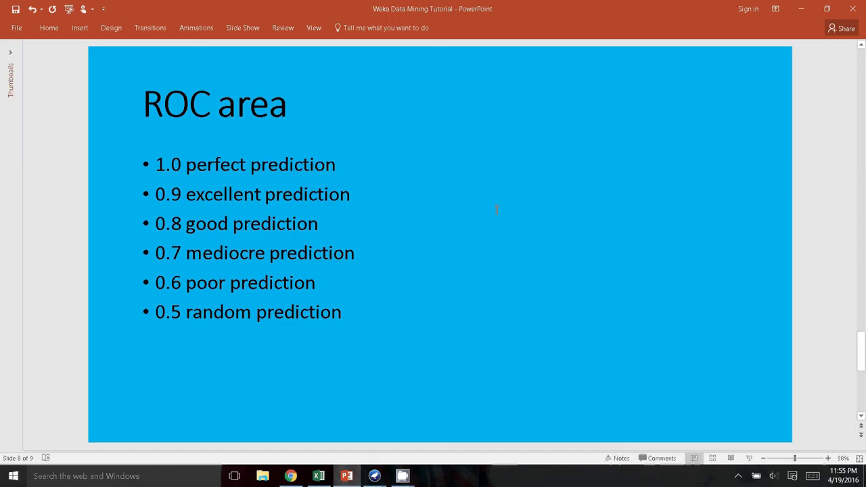
{"action": "left_click", "coordinate": [379, 478]}
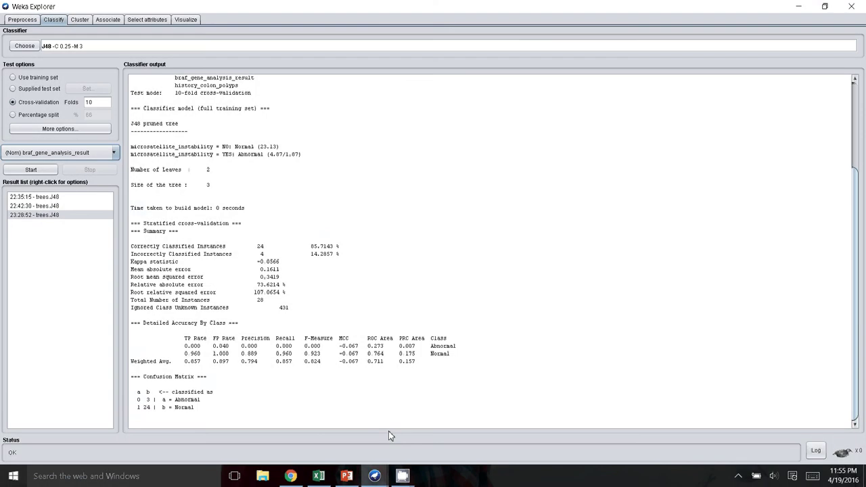
- Visualize the 23:28:52 trees.J48 result as a tree diagram and drag the viewer to the centre
{"action": "right_click", "coordinate": [47, 219]}
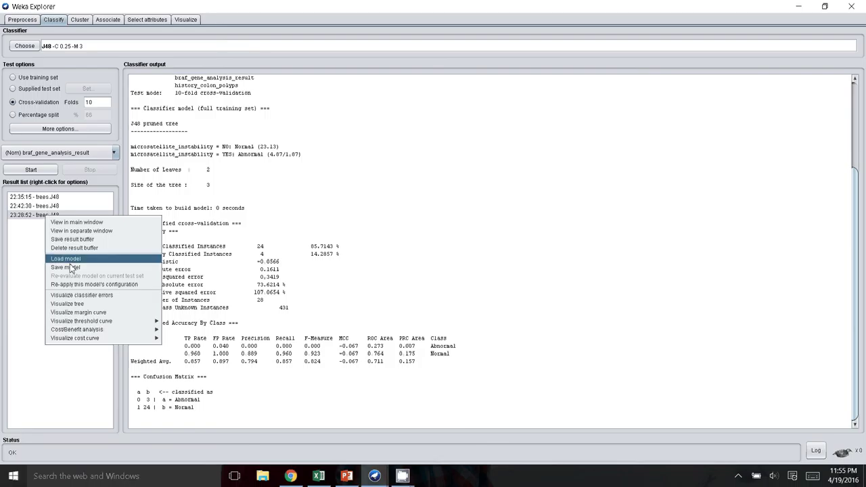
{"action": "left_click", "coordinate": [79, 303]}
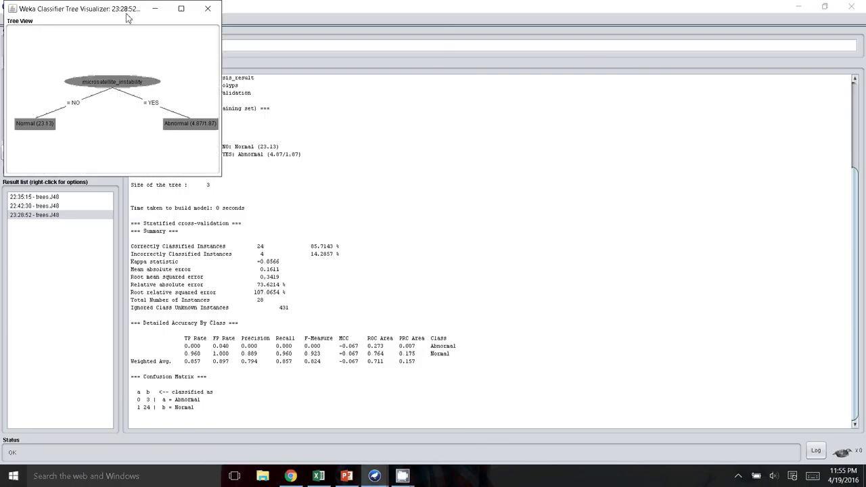
{"action": "left_click_drag", "start_coordinate": [127, 18], "coordinate": [506, 123]}
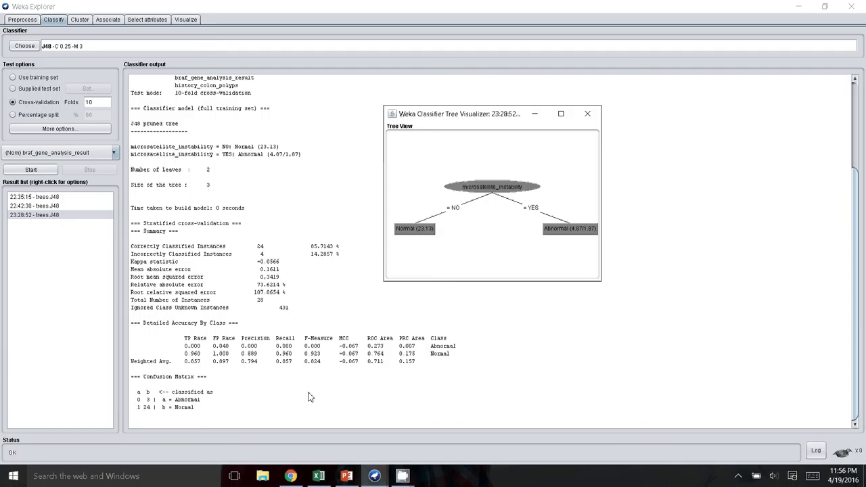
{"action": "key", "text": "alt+Tab"}
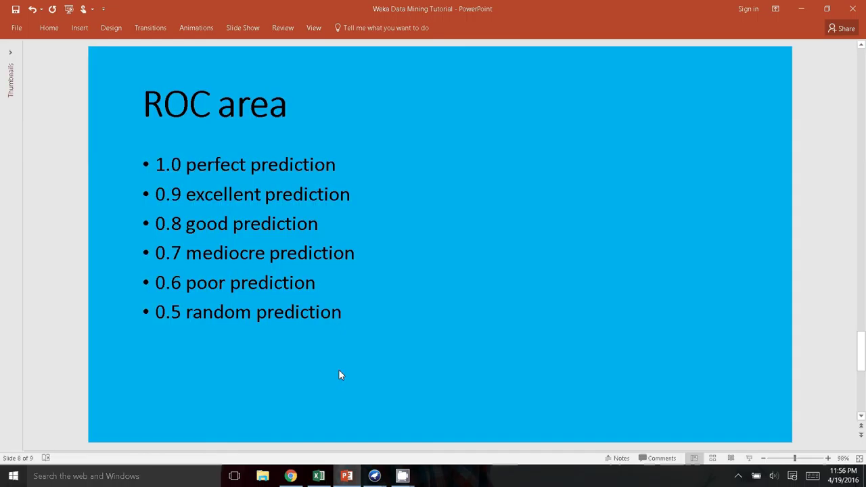
{"action": "scroll", "coordinate": [341, 376], "scroll_direction": "down", "scroll_amount": 1}
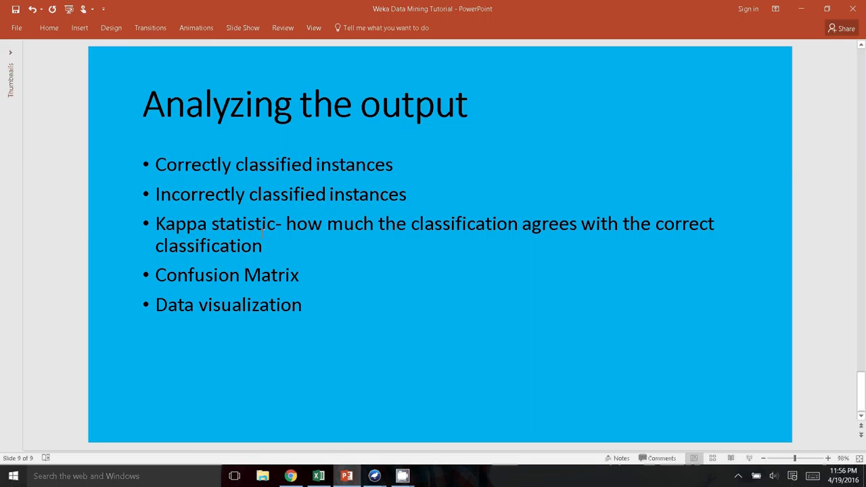
{"action": "left_click", "coordinate": [374, 478]}
- Highlight the Kappa statistic line in the J48 output, then minimize Weka Explorer to reveal Excel
{"action": "left_click", "coordinate": [800, 9]}
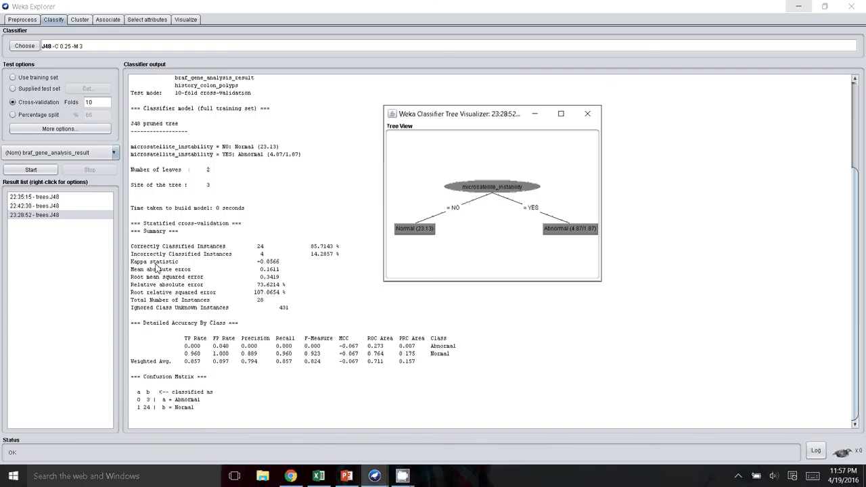
{"action": "left_click_drag", "start_coordinate": [157, 262], "coordinate": [285, 269]}
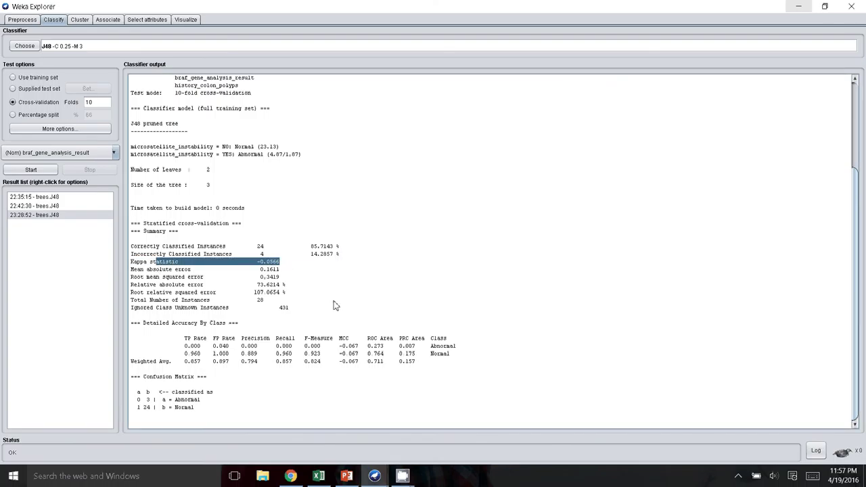
{"action": "left_click", "coordinate": [375, 477]}
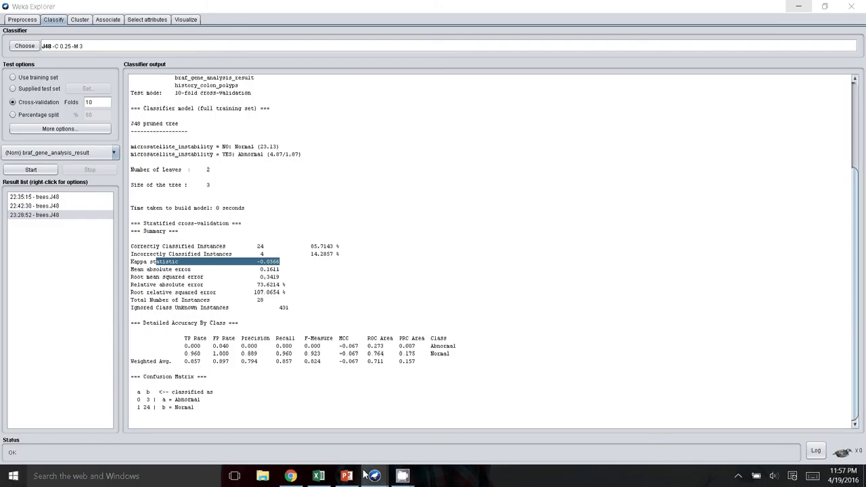
{"action": "left_click", "coordinate": [798, 7]}
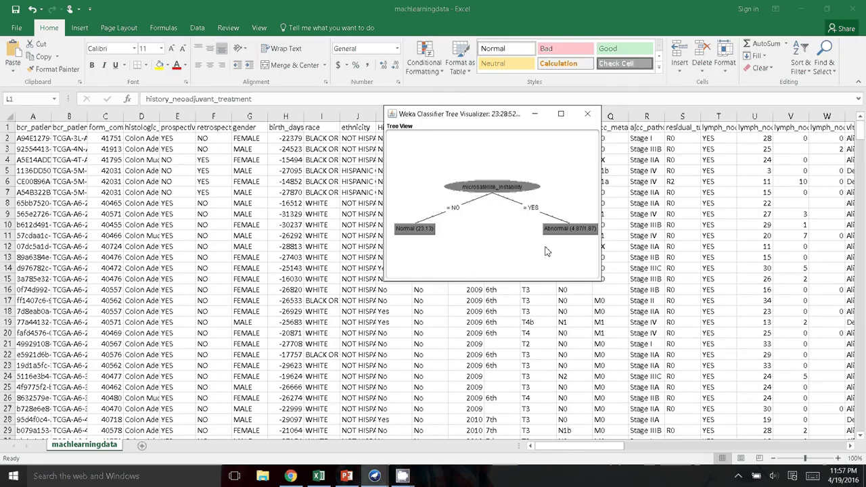
- Return to PowerPoint's slide 9, 'Analyzing the output', then bring up the screen recorder window
{"action": "left_click", "coordinate": [346, 475]}
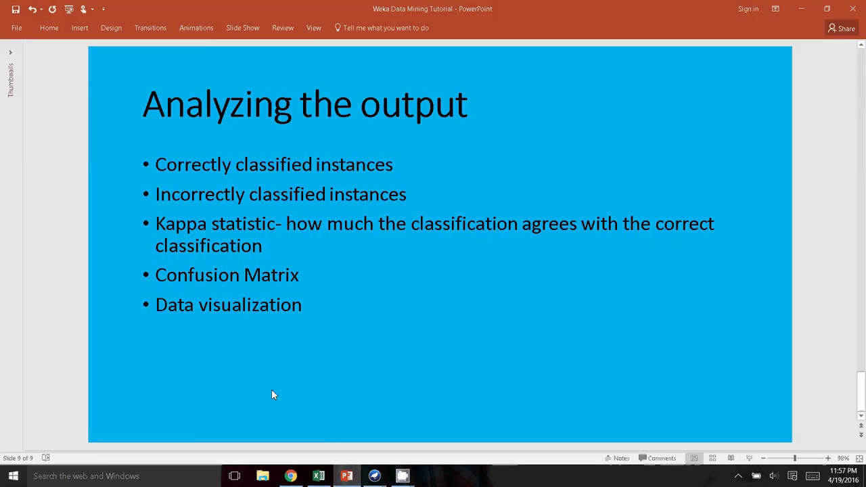
{"action": "left_click", "coordinate": [379, 475]}
{"action": "mouse_move", "coordinate": [398, 481]}
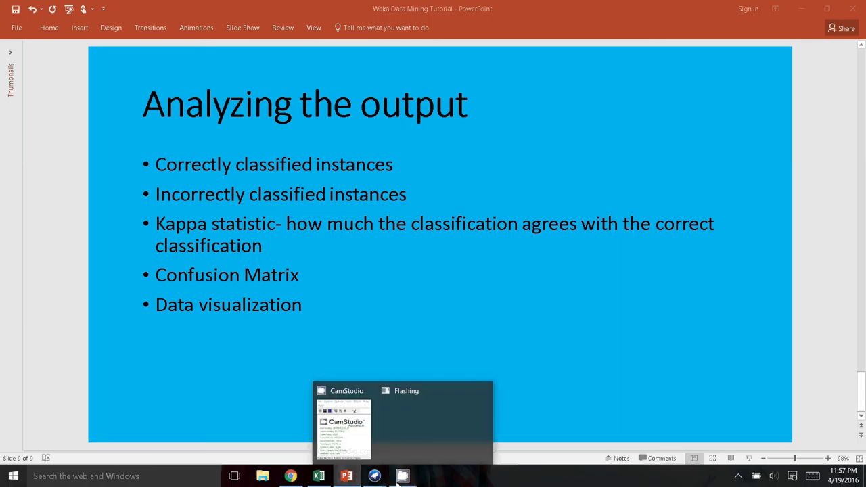
{"action": "left_click", "coordinate": [362, 449]}
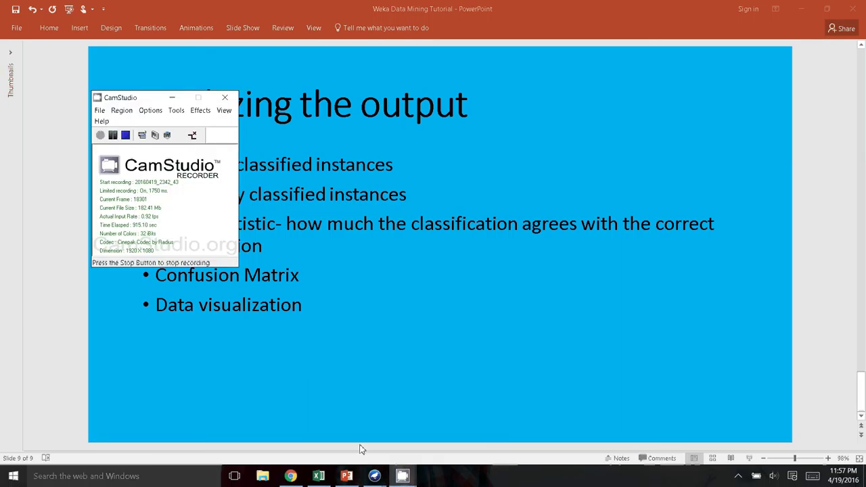